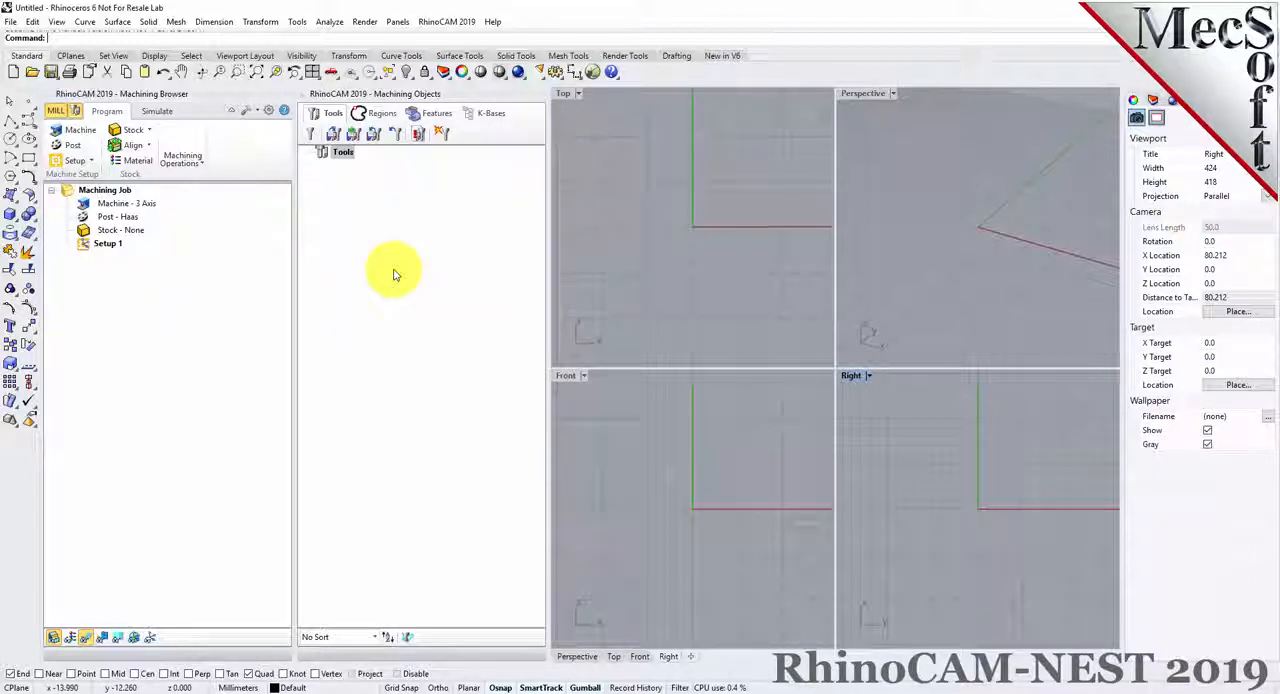
Close the Machining Browser and Machining Objects windows, and load the RhinoCAM NEST module
left_click(48, 100)
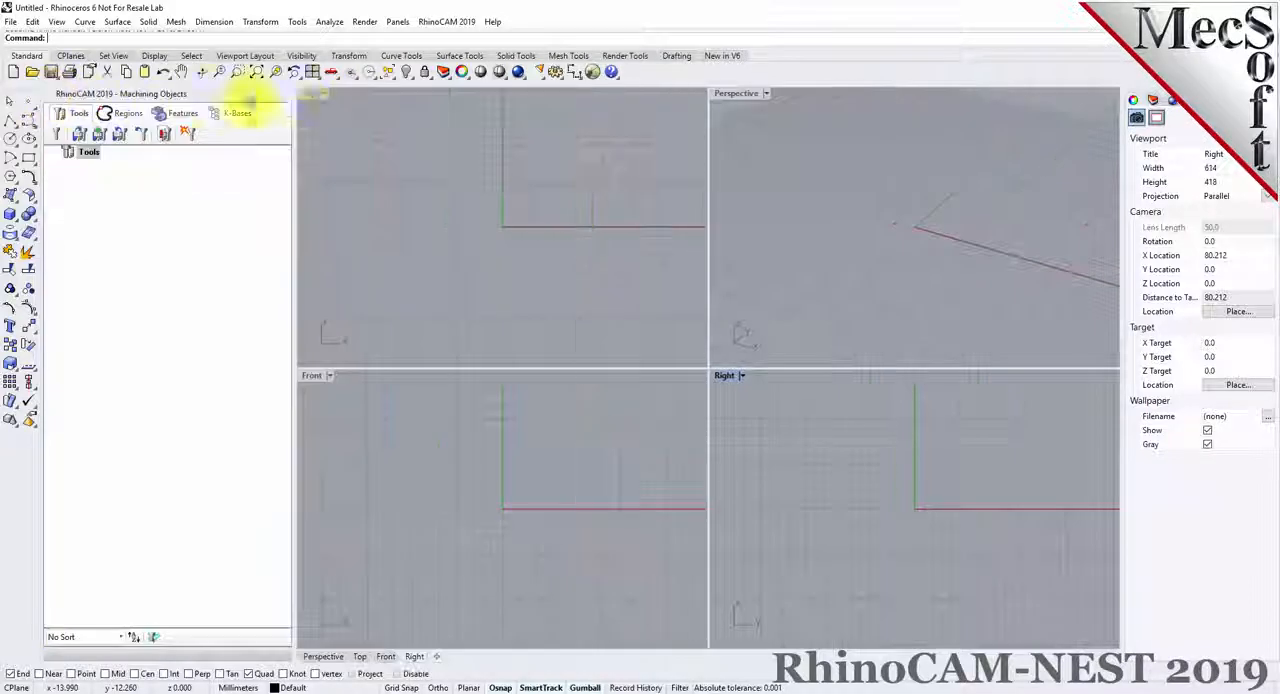
left_click(50, 100)
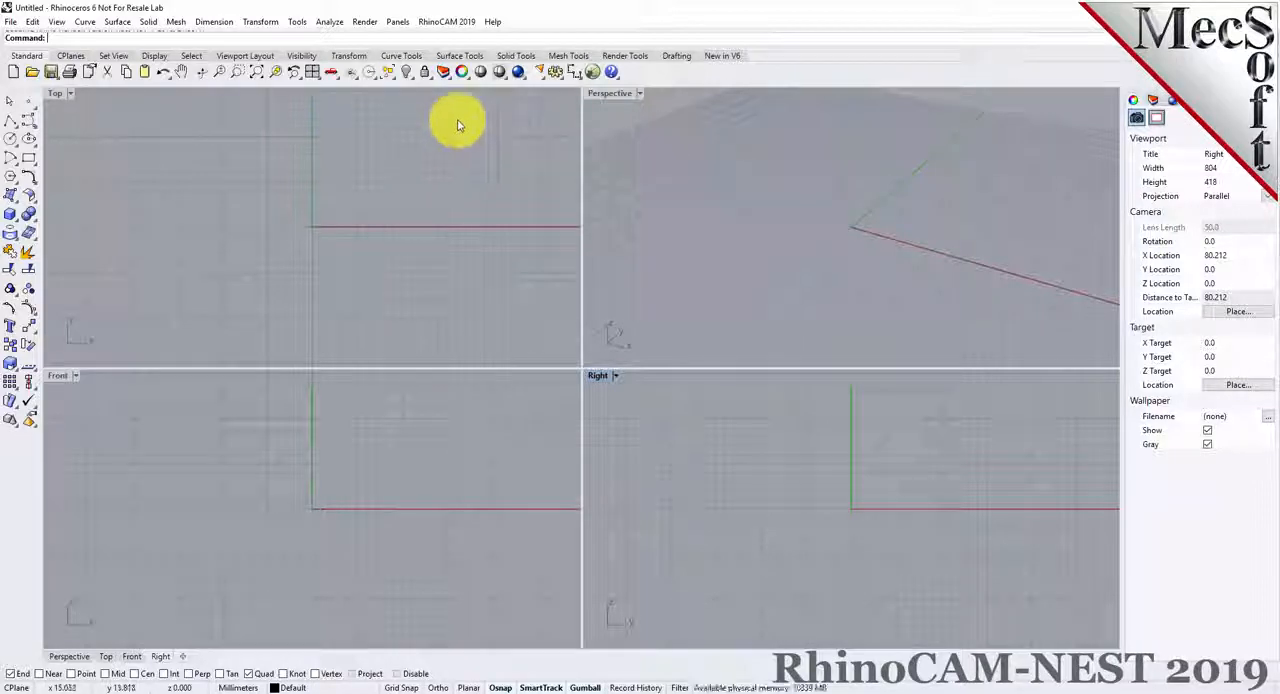
left_click(447, 22)
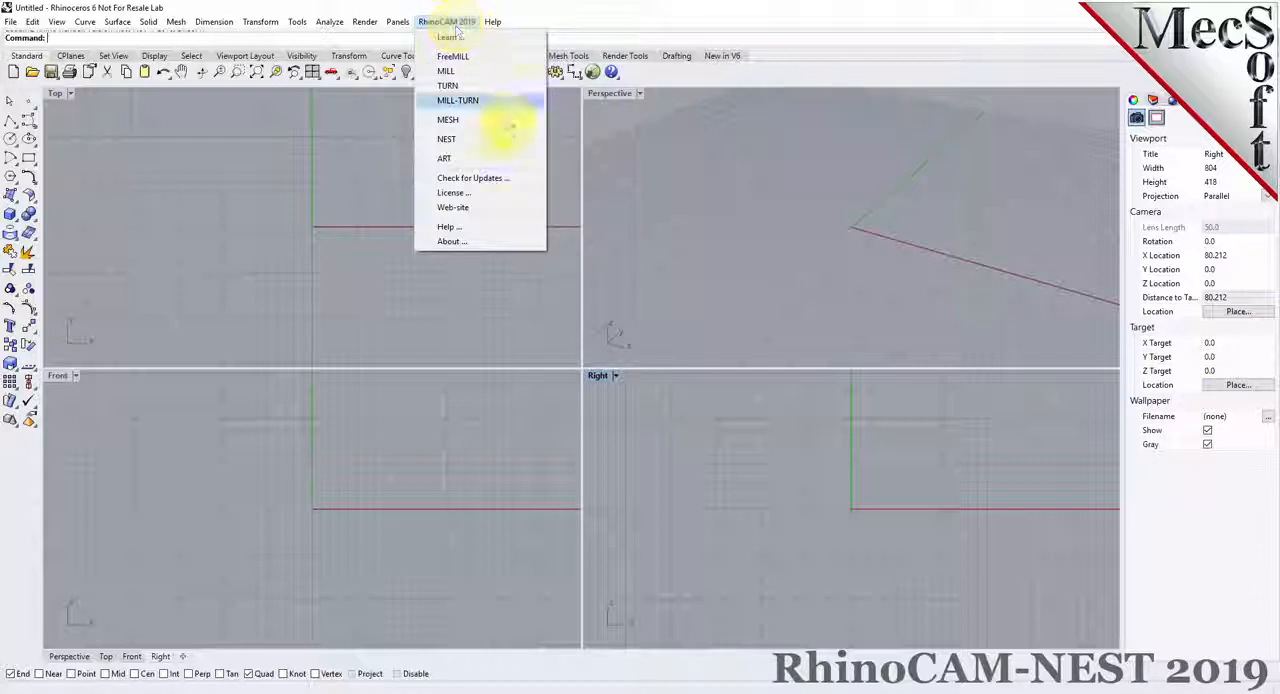
left_click(497, 145)
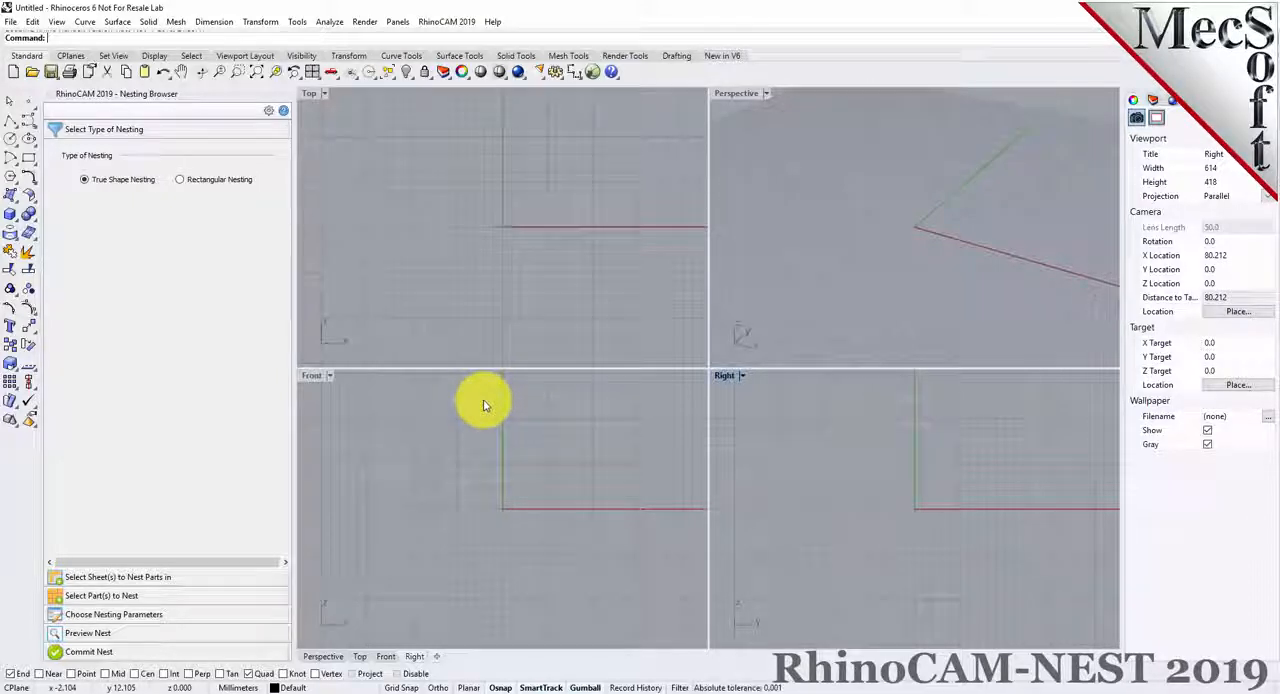
Review every stage of the Nesting Browser from nesting type to Commit Nest, widening the browser slightly
left_click(128, 133)
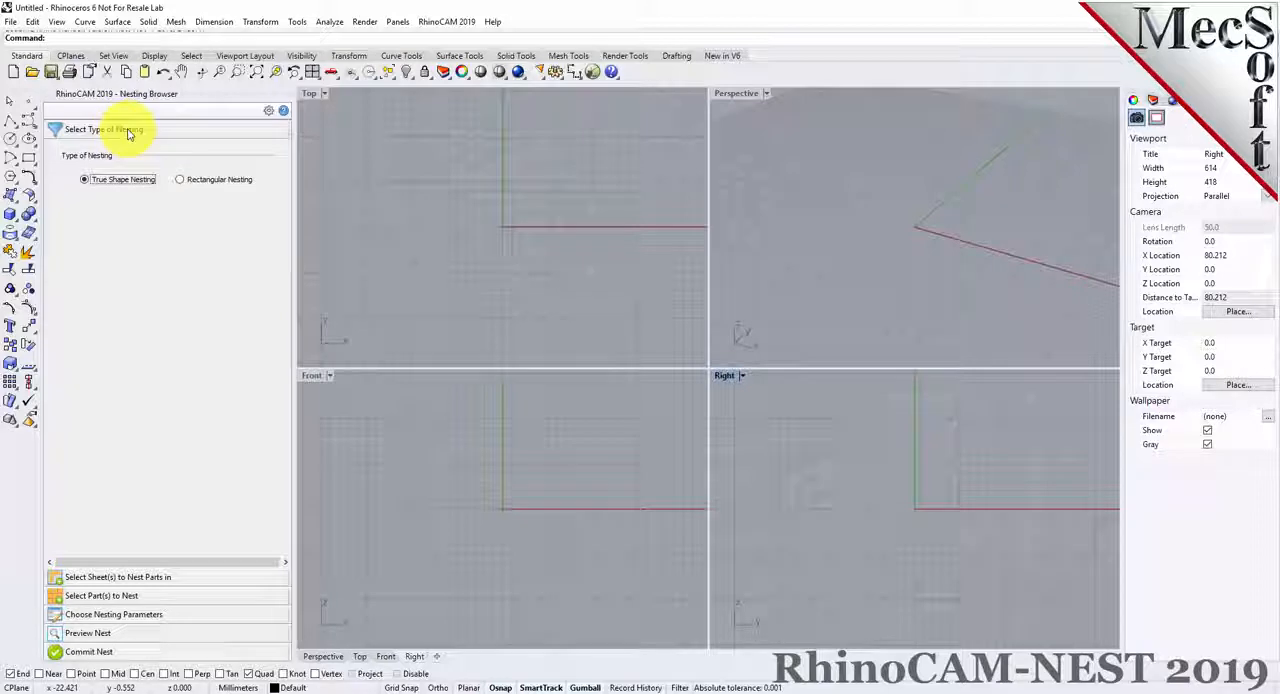
left_click(100, 577)
left_click(113, 597)
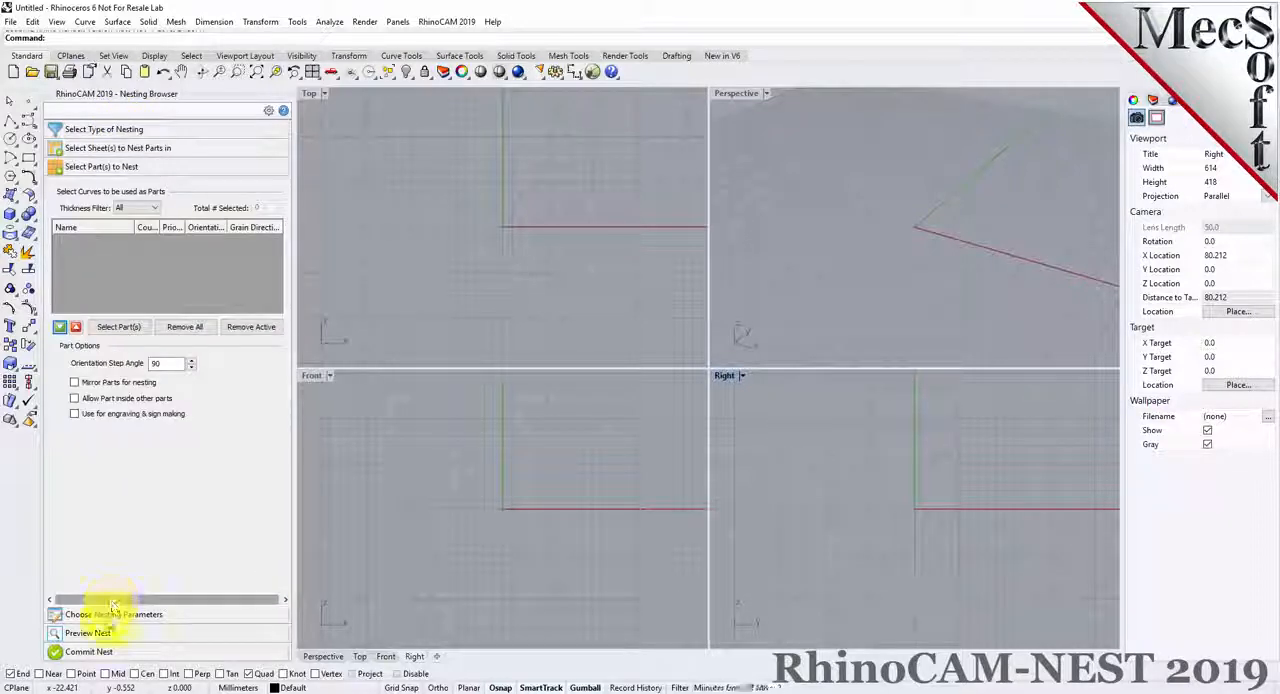
left_click(102, 613)
left_click(110, 631)
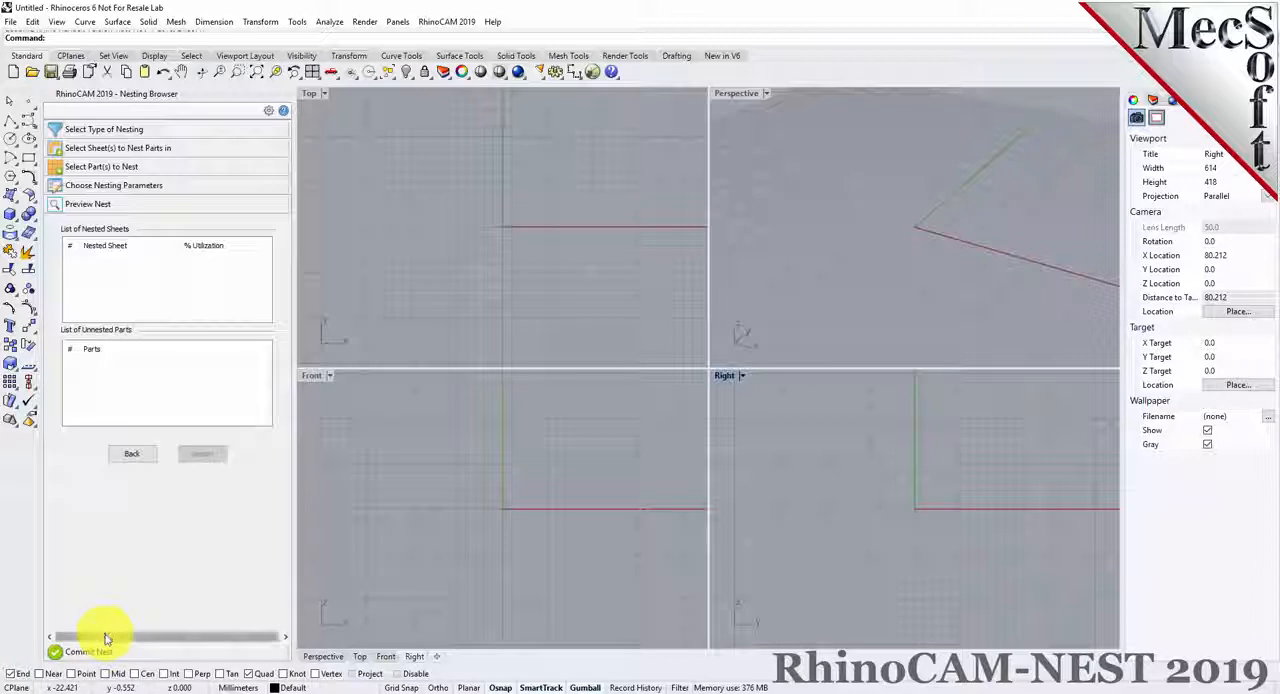
left_click(104, 652)
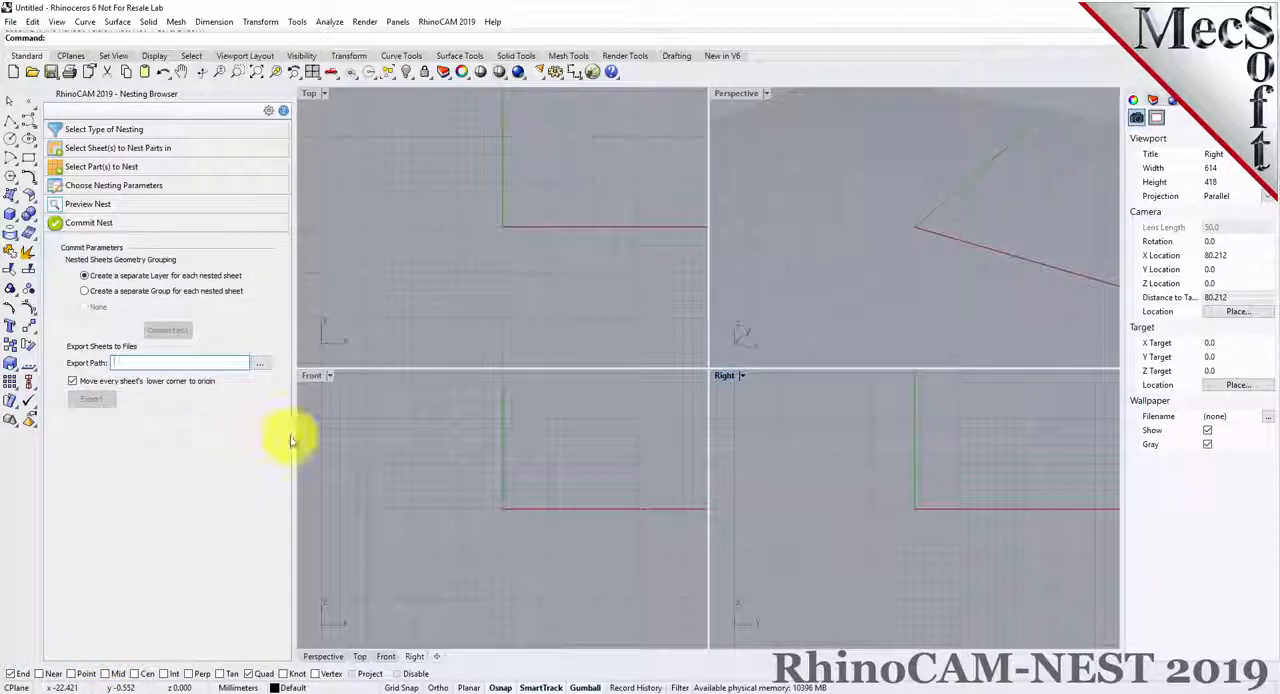
left_click_drag(334, 438, 314, 437)
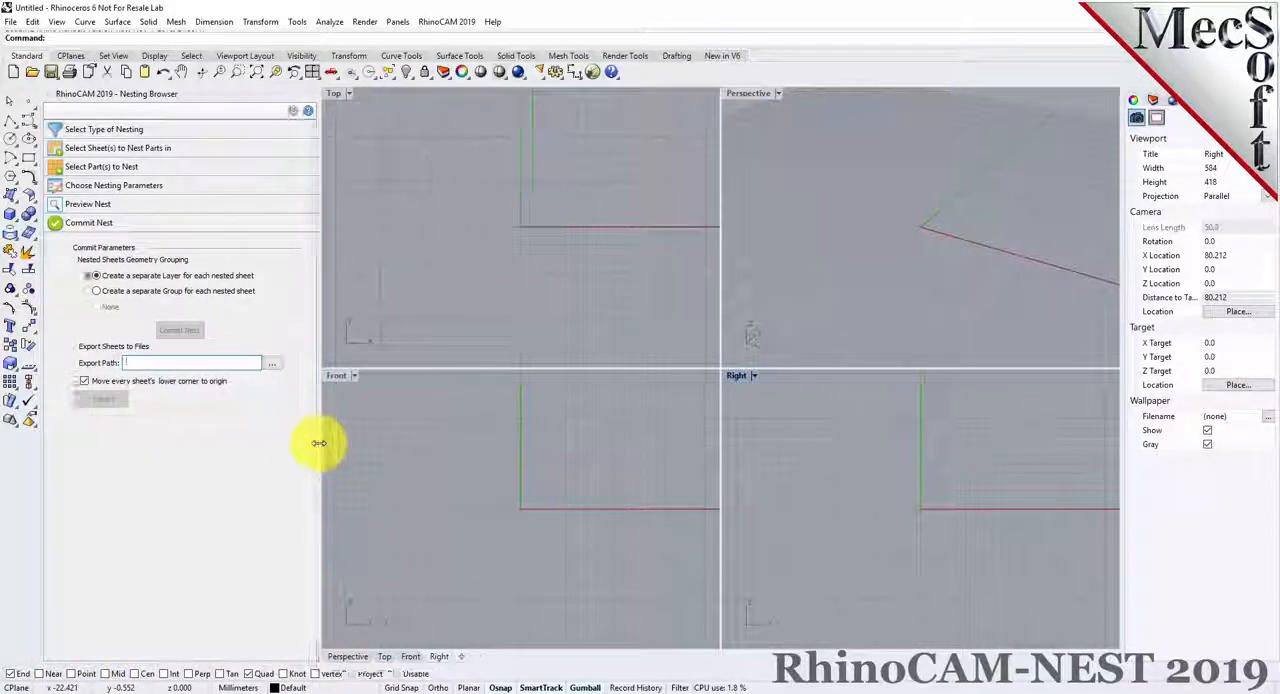
left_click(145, 131)
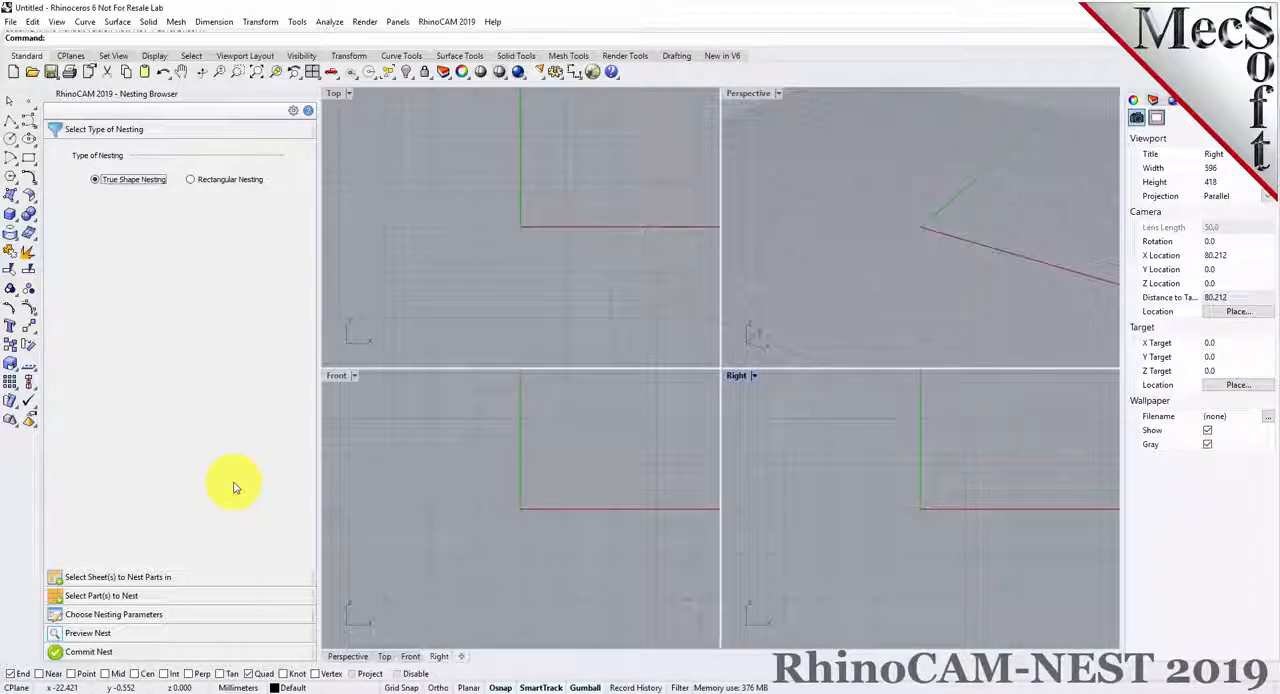
Open RectangularNESTQuickStartTutorial.3dm from the QuickStart folder and fit the whole drawing in the view
left_click(33, 72)
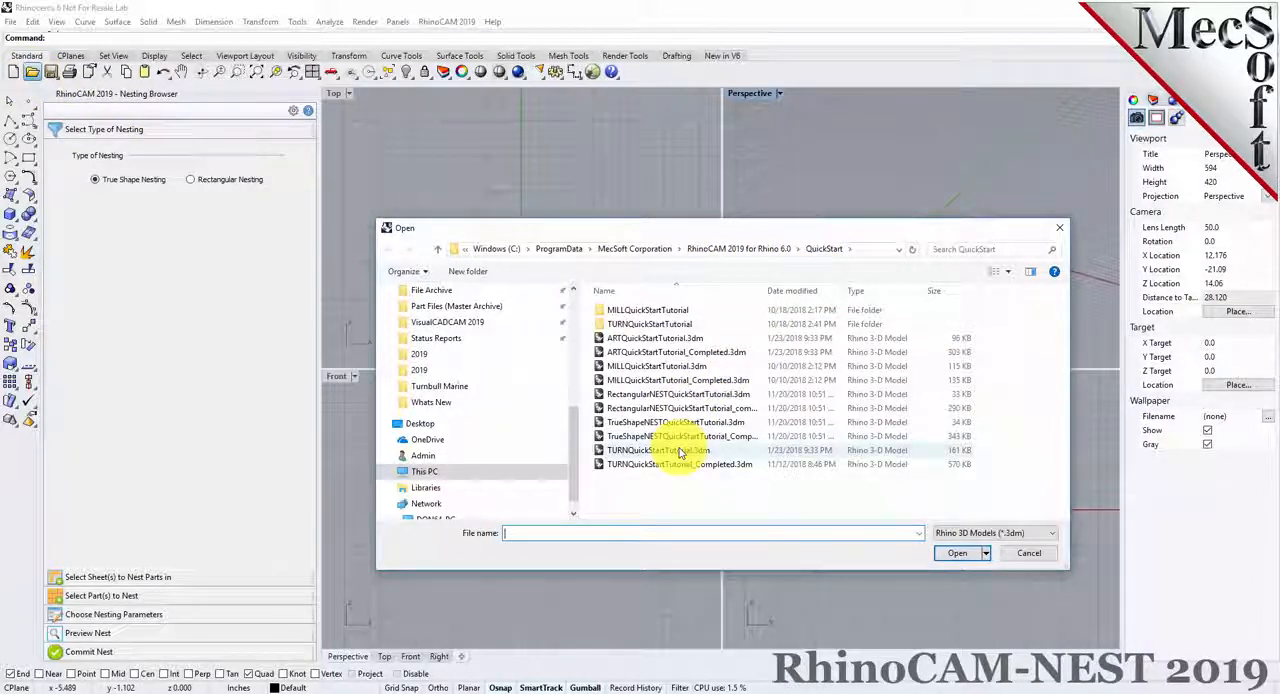
left_click(650, 394)
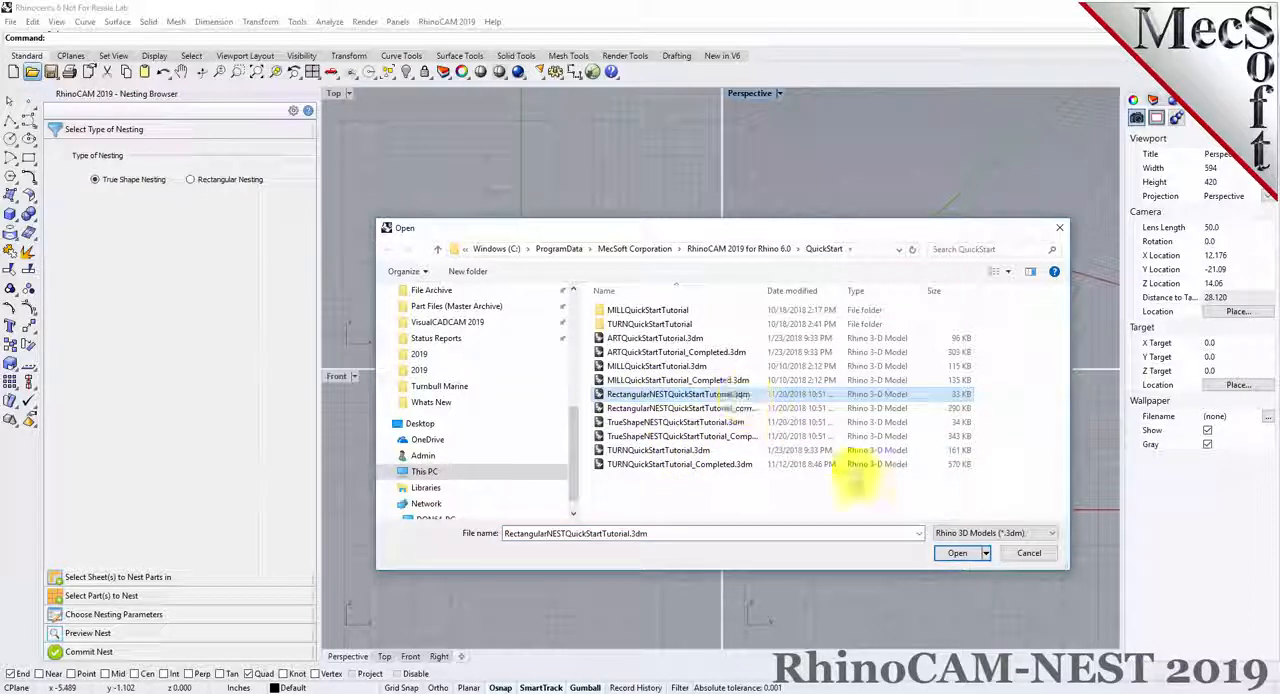
left_click(955, 553)
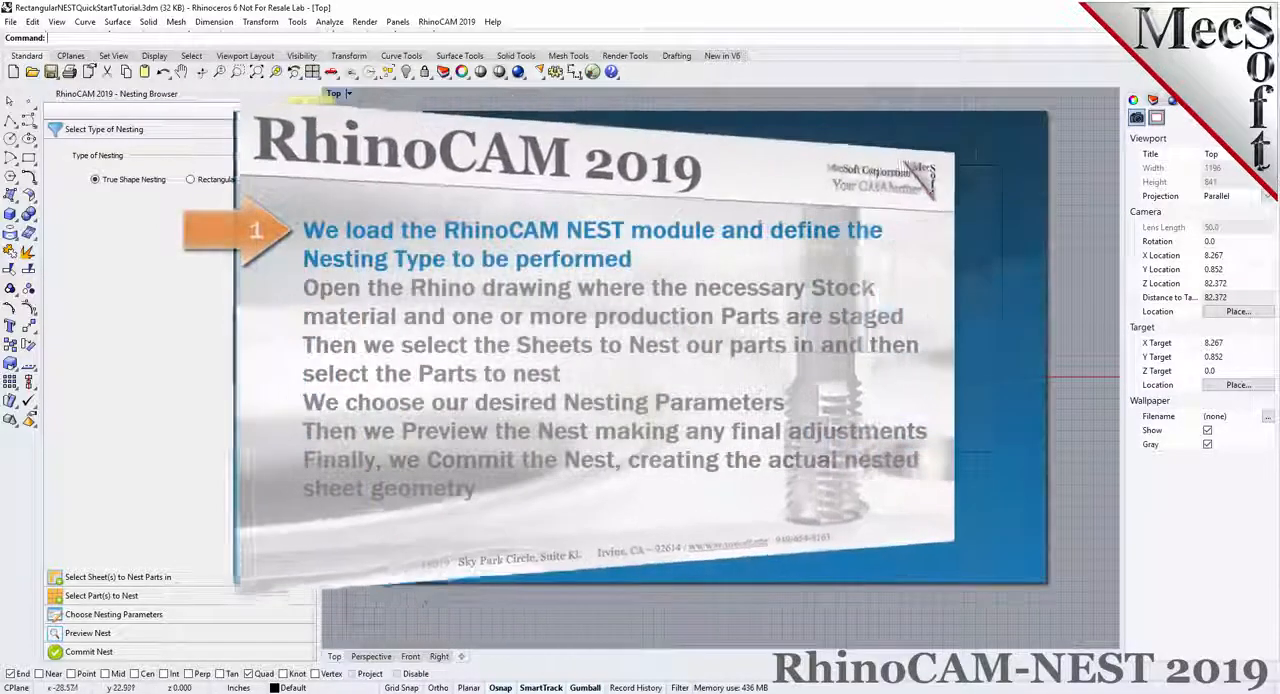
left_click(255, 76)
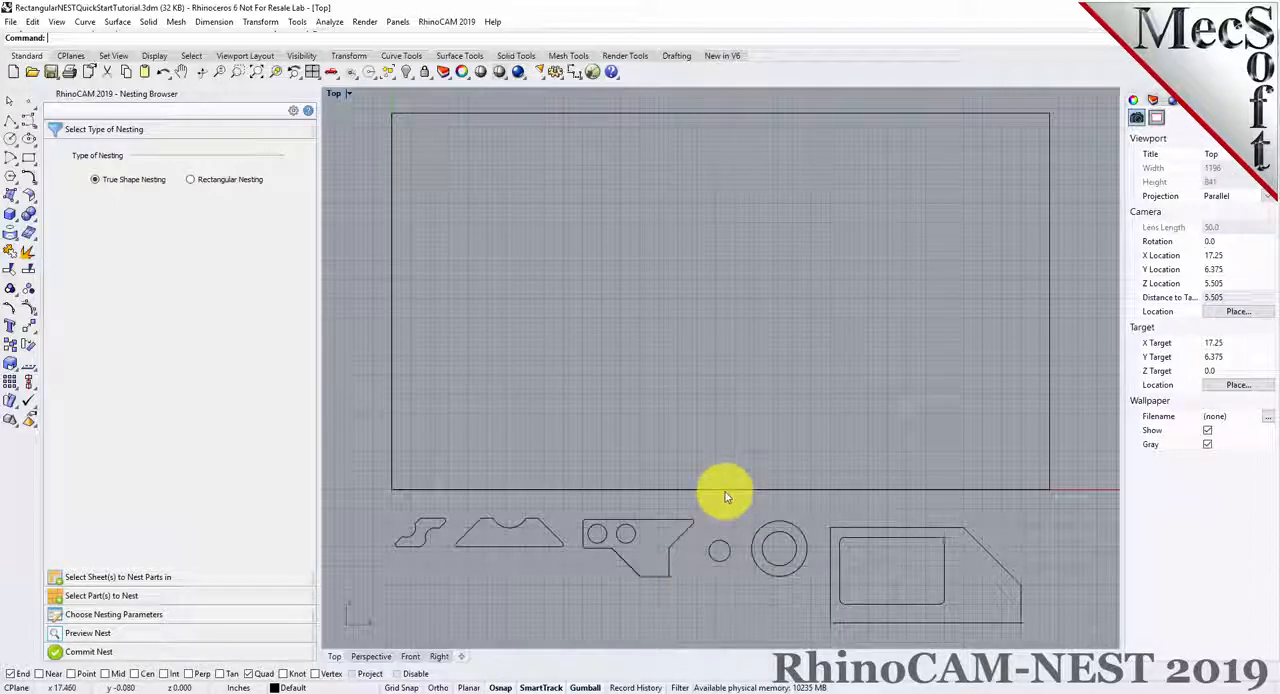
Examine the large rectangular sheet outline and the part curves drawn below it
left_click(671, 114)
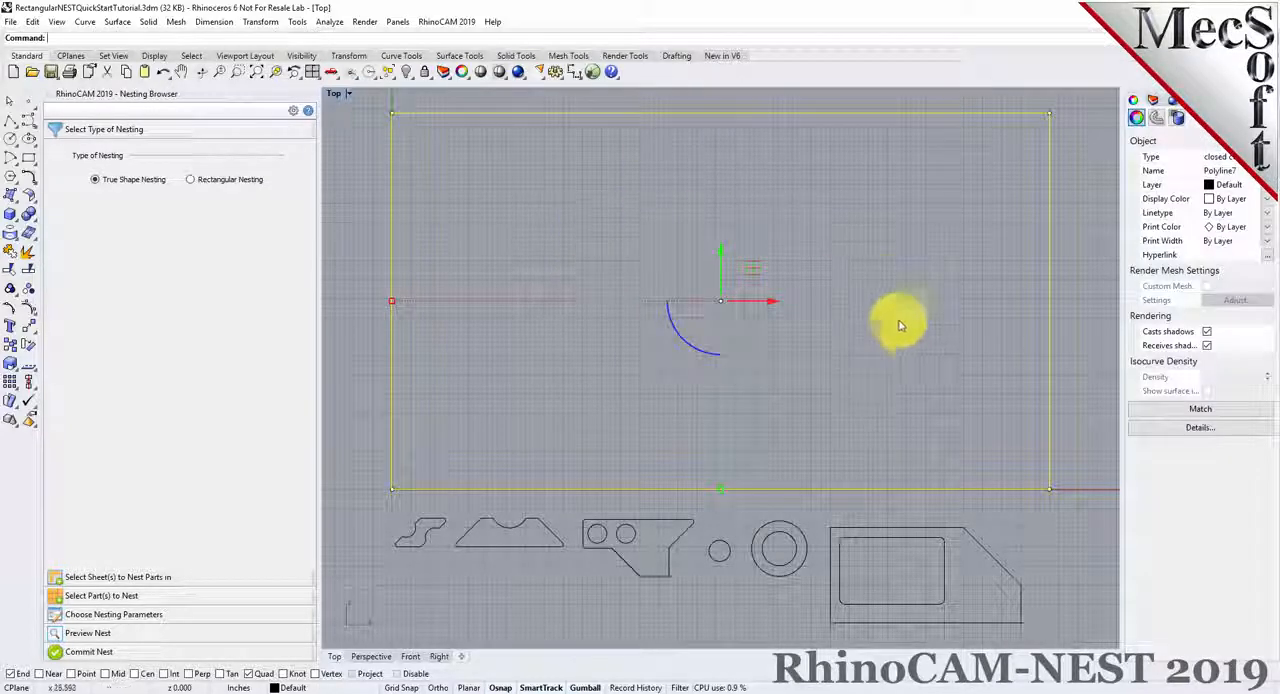
left_click(608, 345)
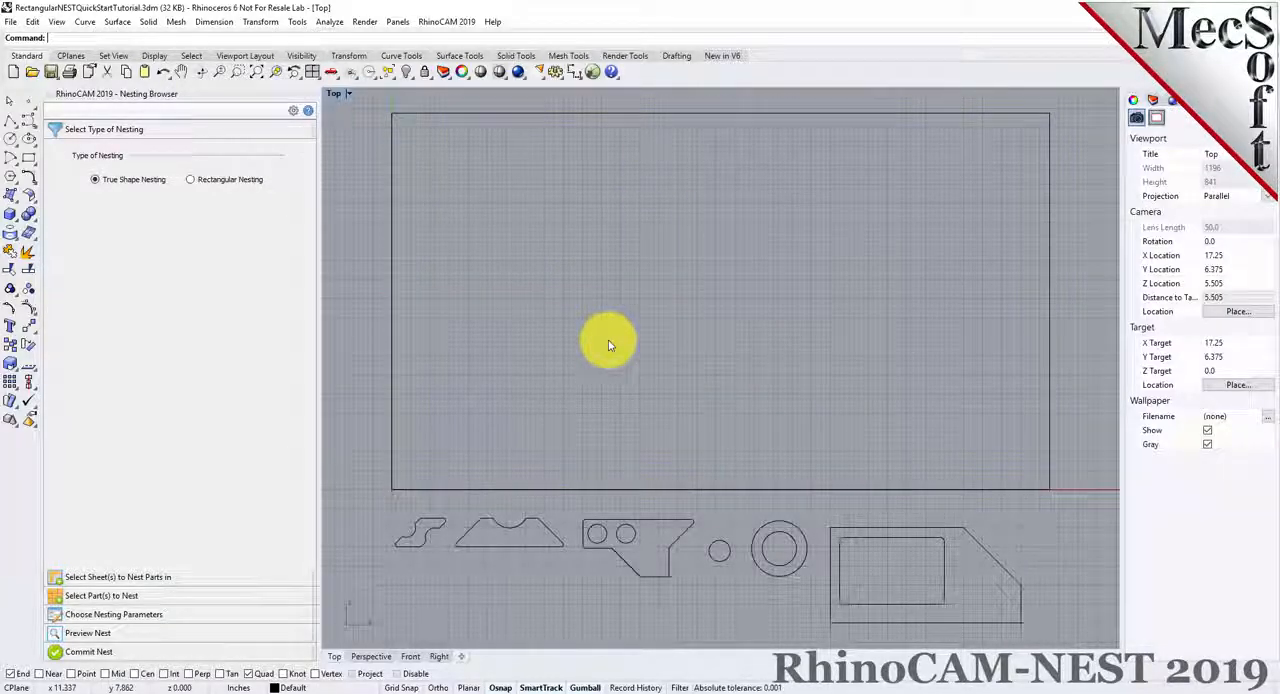
left_click(770, 563)
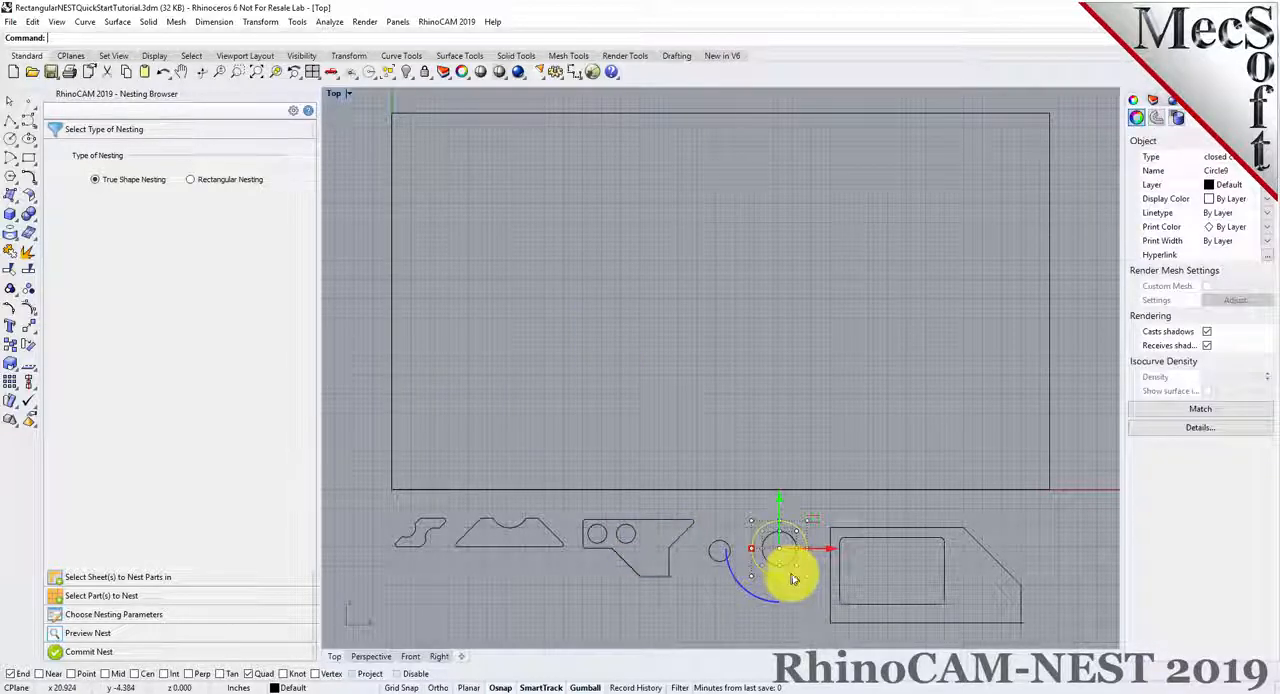
left_click(894, 622)
left_click(740, 597)
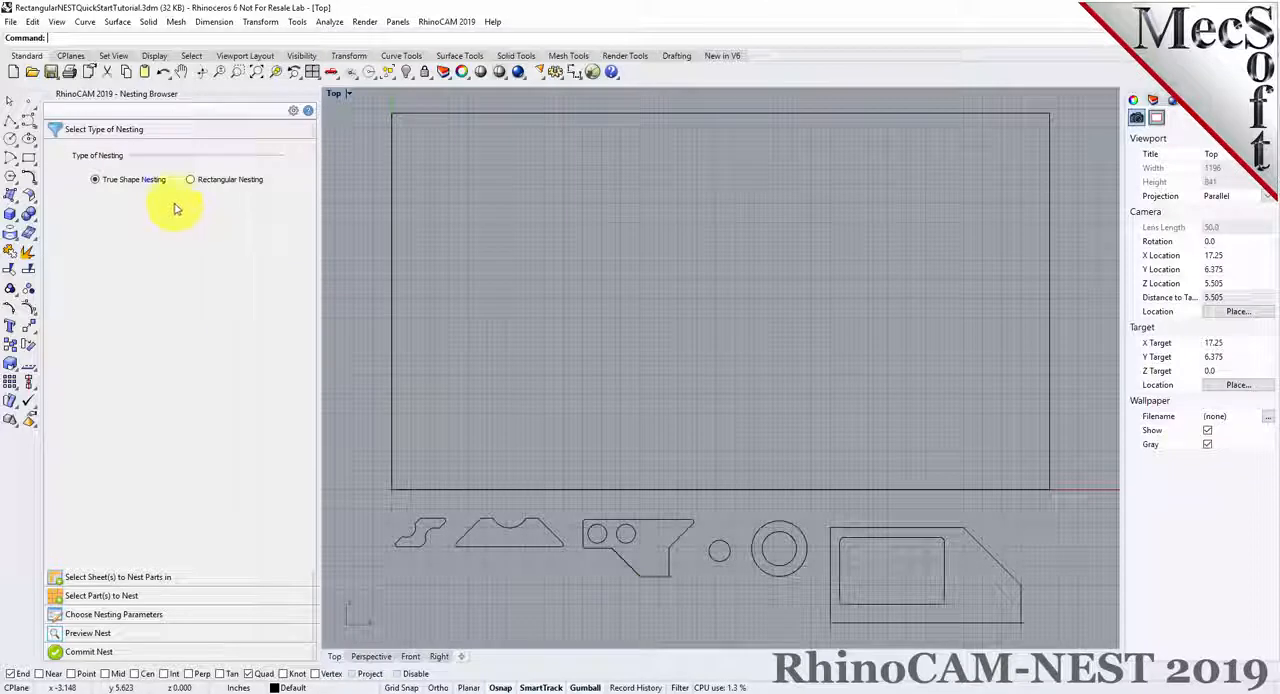
Set the nesting type to Rectangular Nesting and select the large rectangle as the sheet to nest parts in
left_click(113, 136)
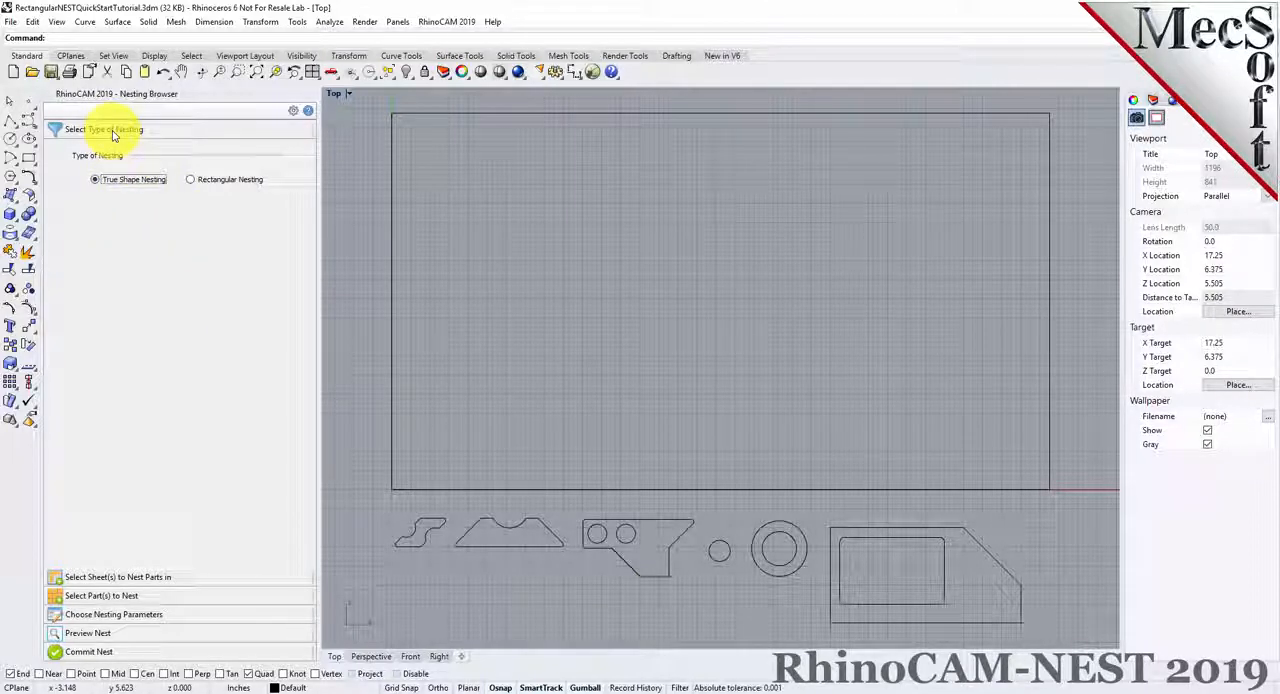
left_click(190, 181)
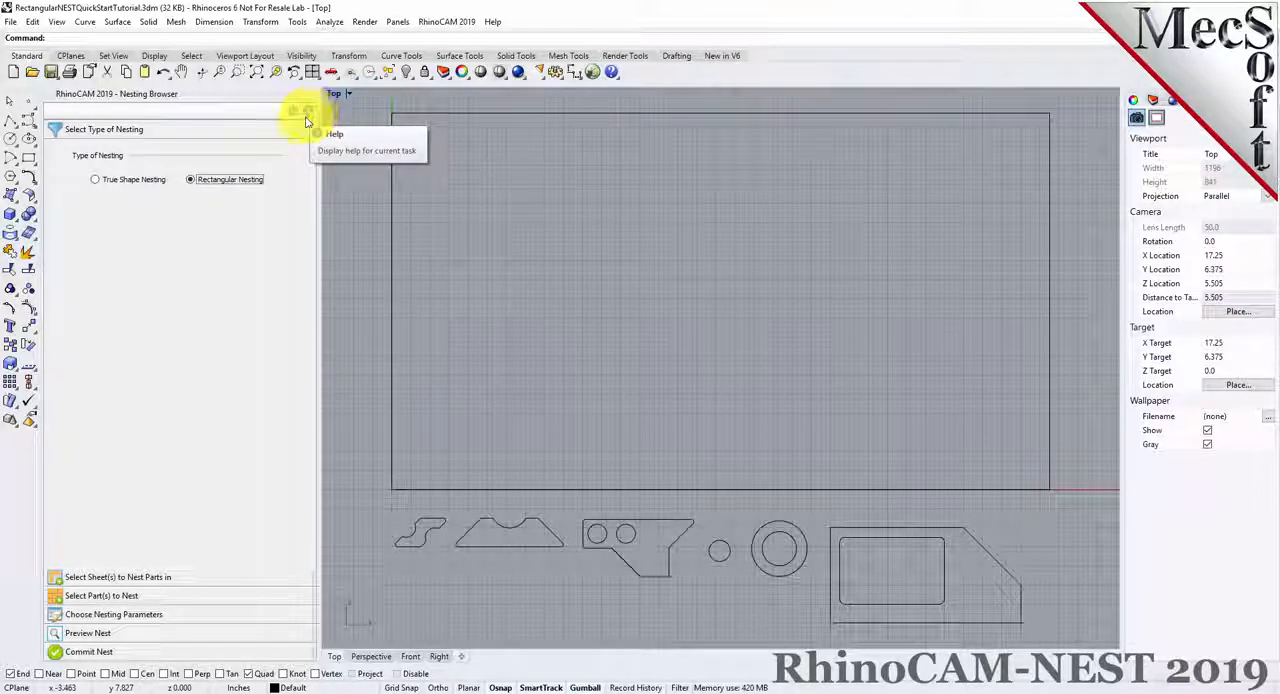
left_click(185, 578)
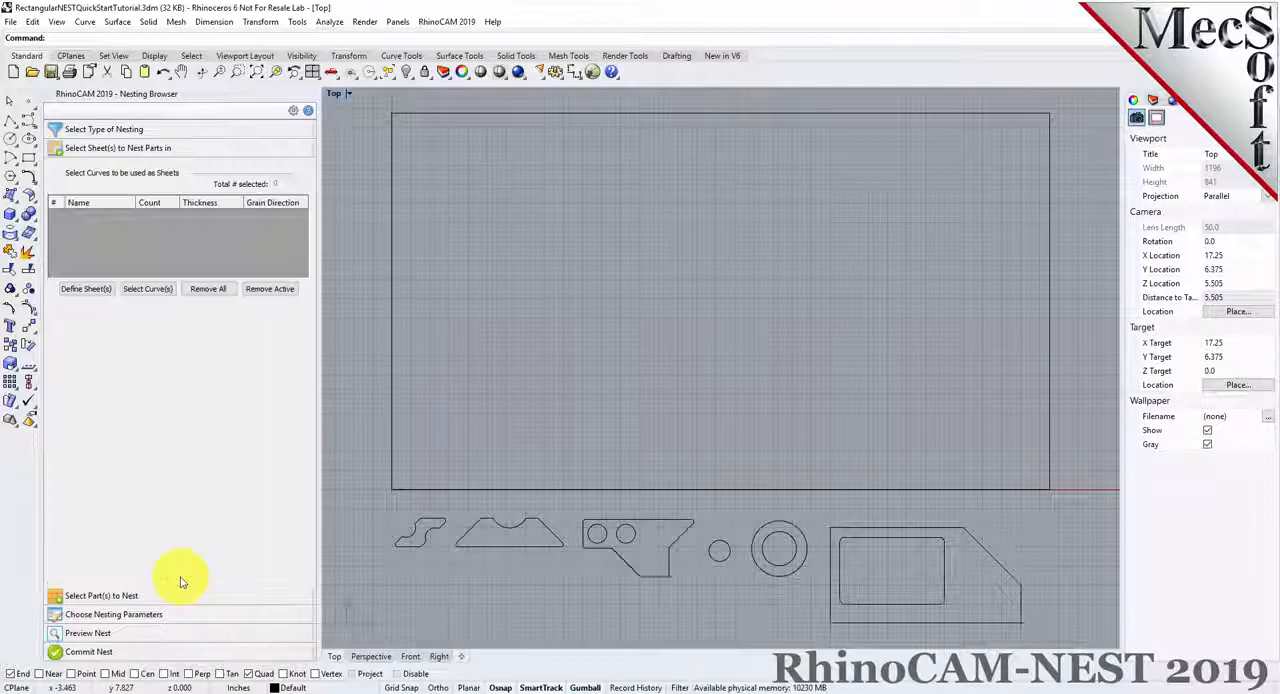
left_click(148, 289)
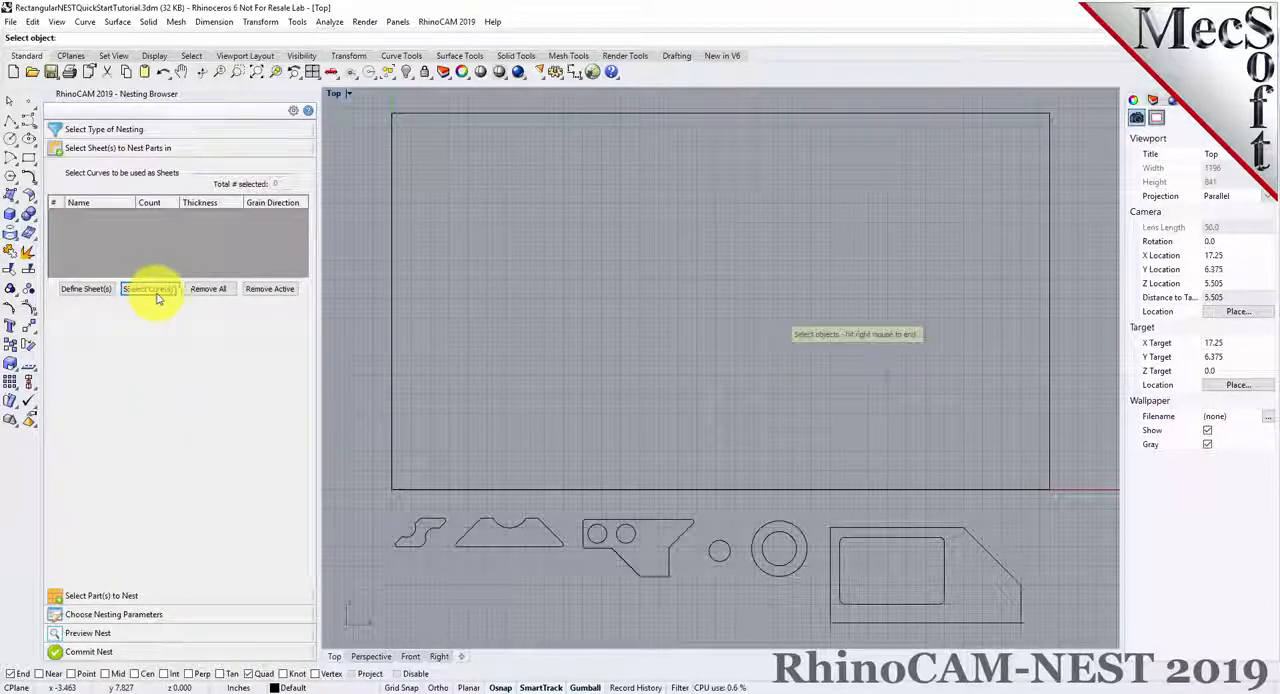
left_click(691, 115)
right_click(675, 248)
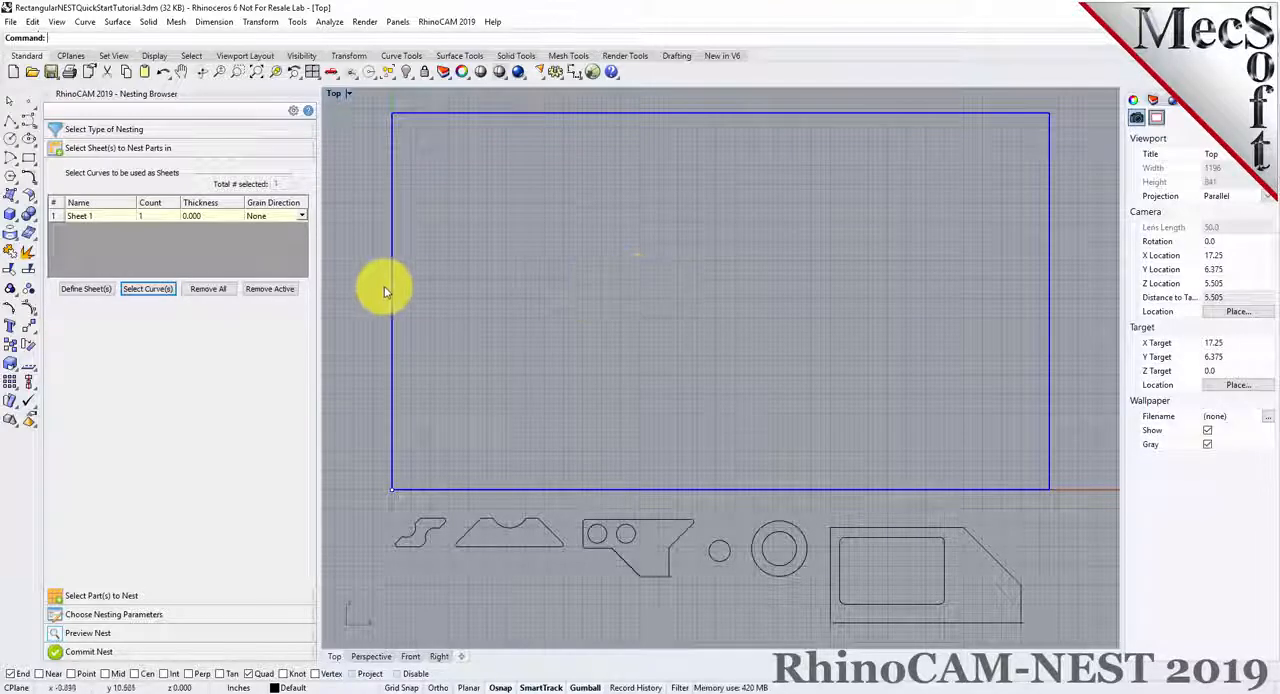
Set the count of Sheet 1 to 2
left_click(52, 217)
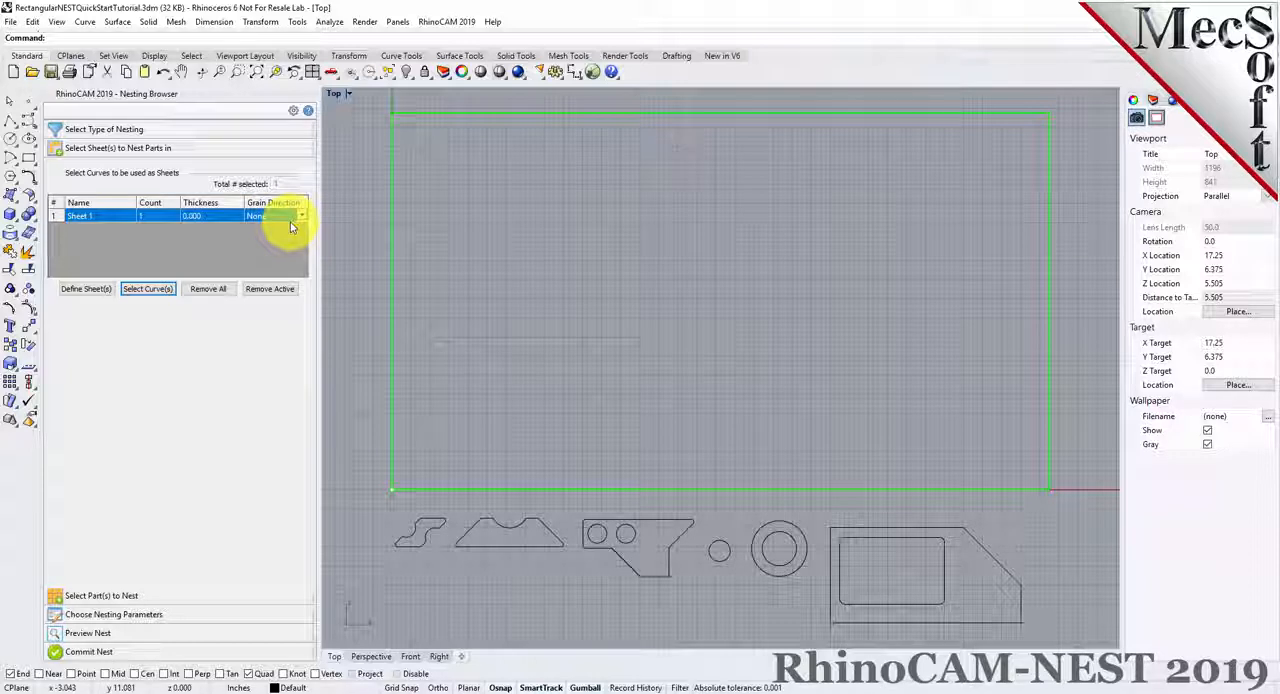
left_click(162, 220)
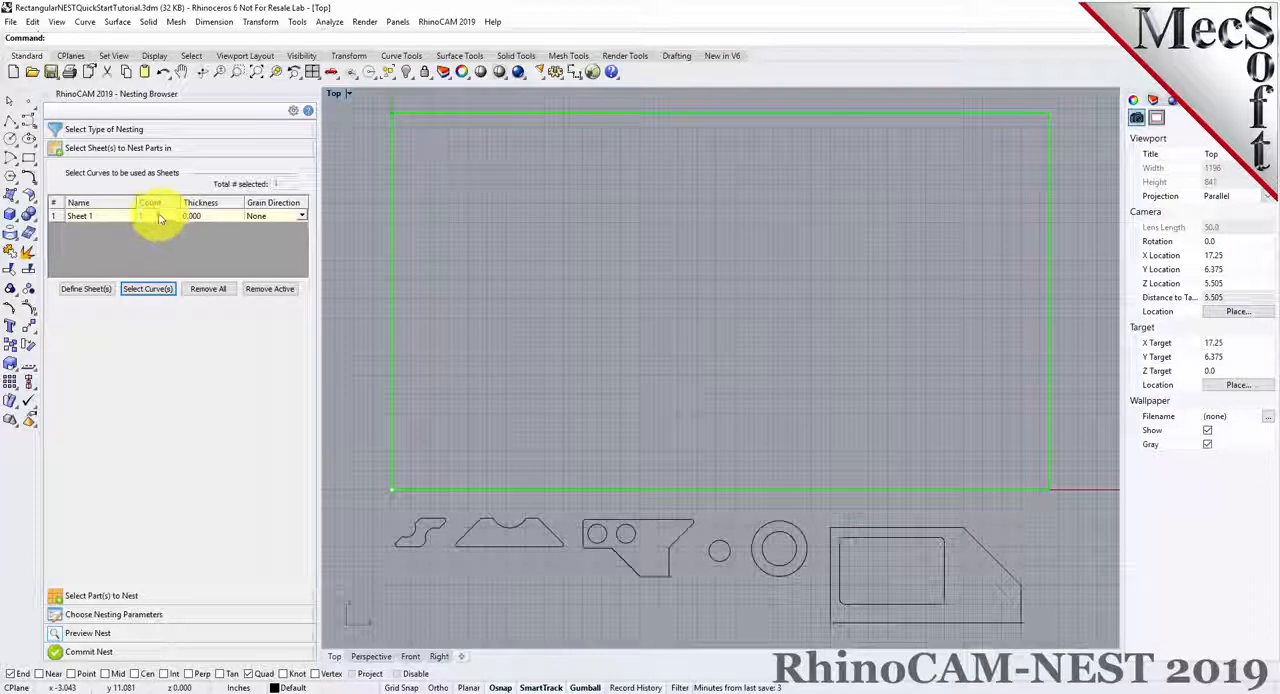
left_click(150, 220)
left_click(150, 220)
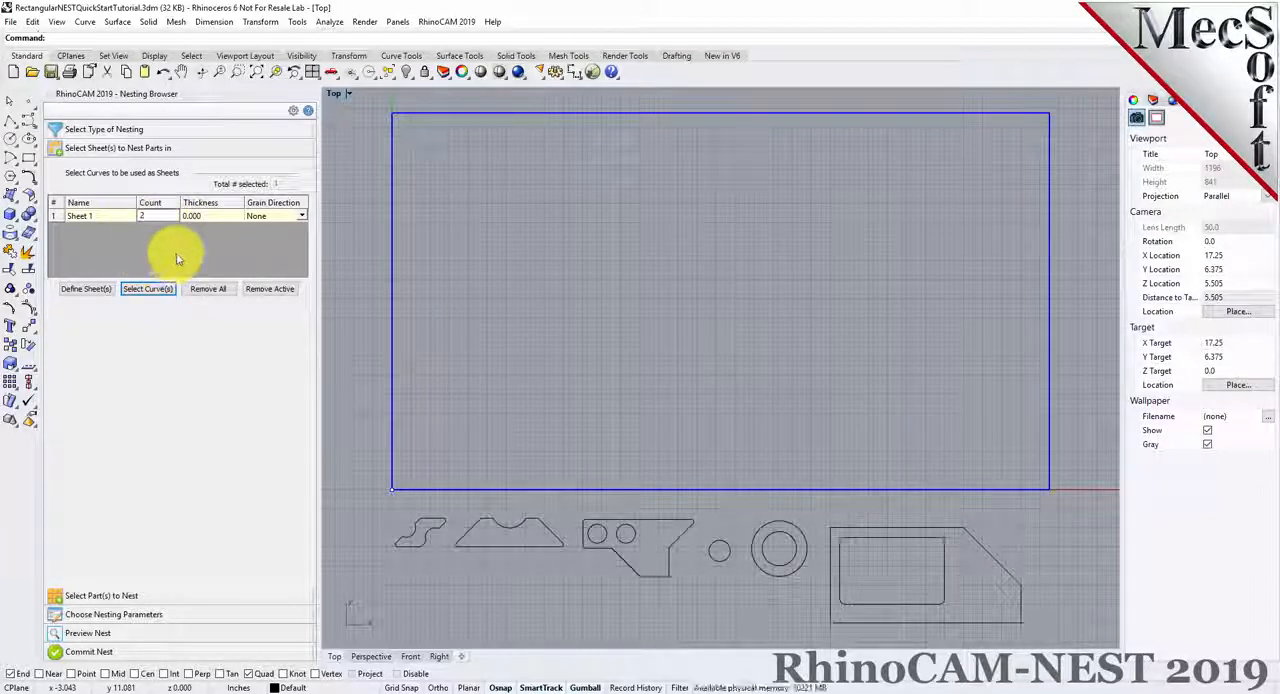
key("Return")
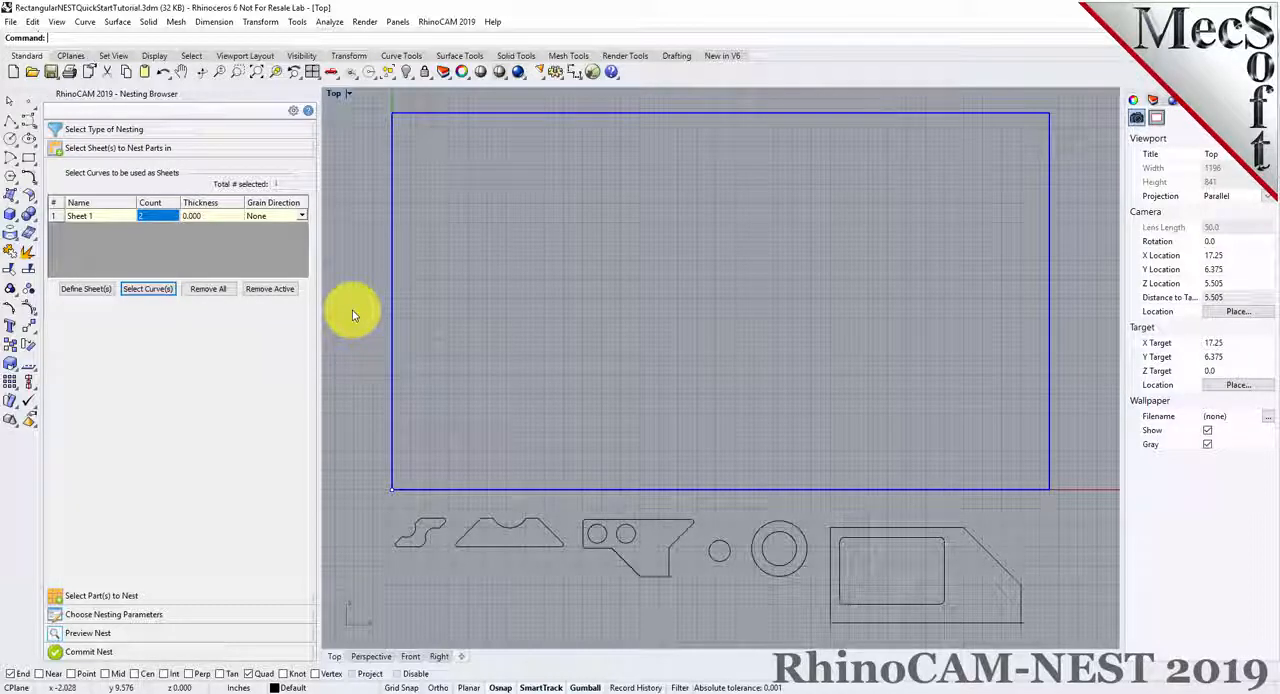
Select all the part curves below the sheet as the parts to nest
left_click(100, 595)
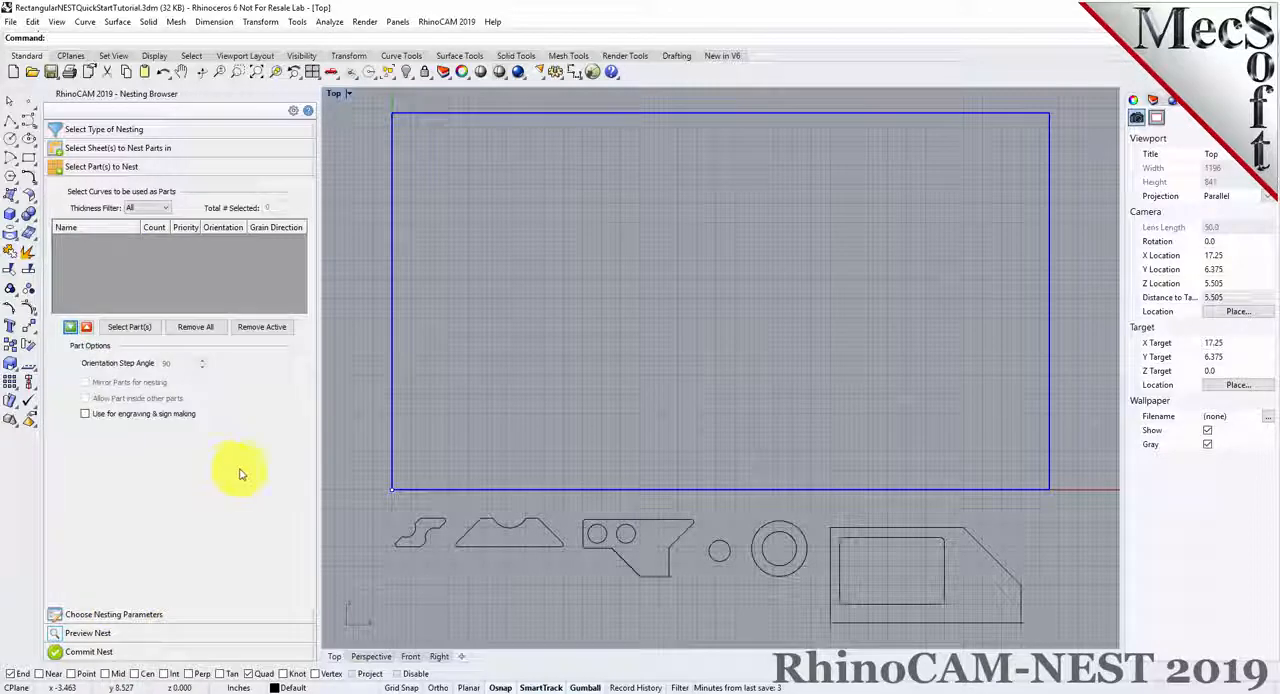
left_click(130, 327)
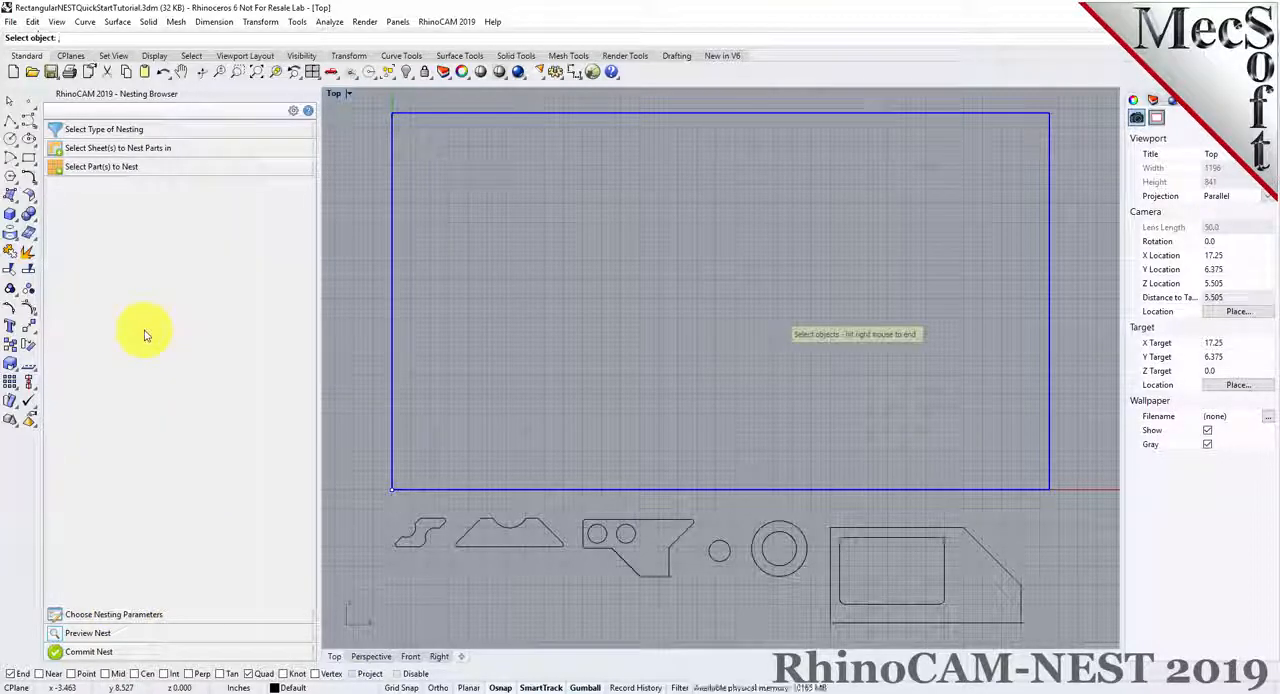
left_click_drag(352, 636, 1057, 511)
right_click(980, 505)
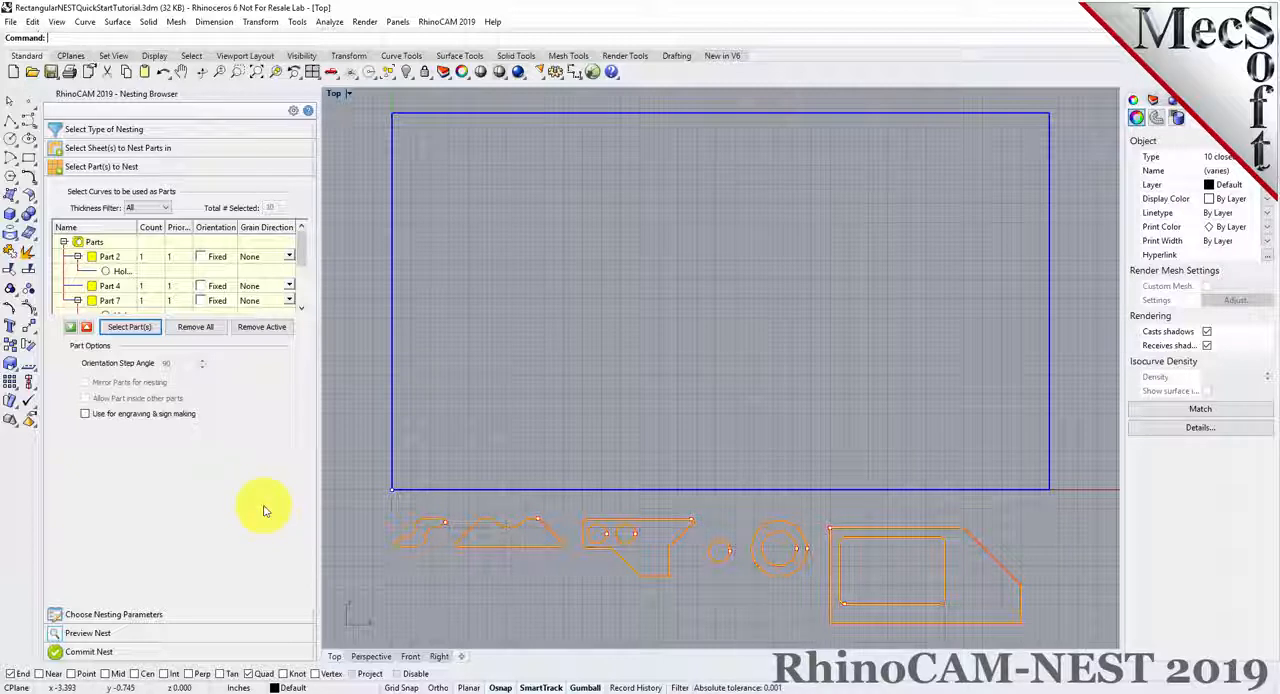
Examine which drawing curves belong to the listed parts by highlighting Parts 2, 4, 7 and 10 and the holes of Part 7
mouse_move(305, 251)
left_mouse_down()
mouse_move(305, 292)
mouse_move(306, 234)
left_mouse_up()
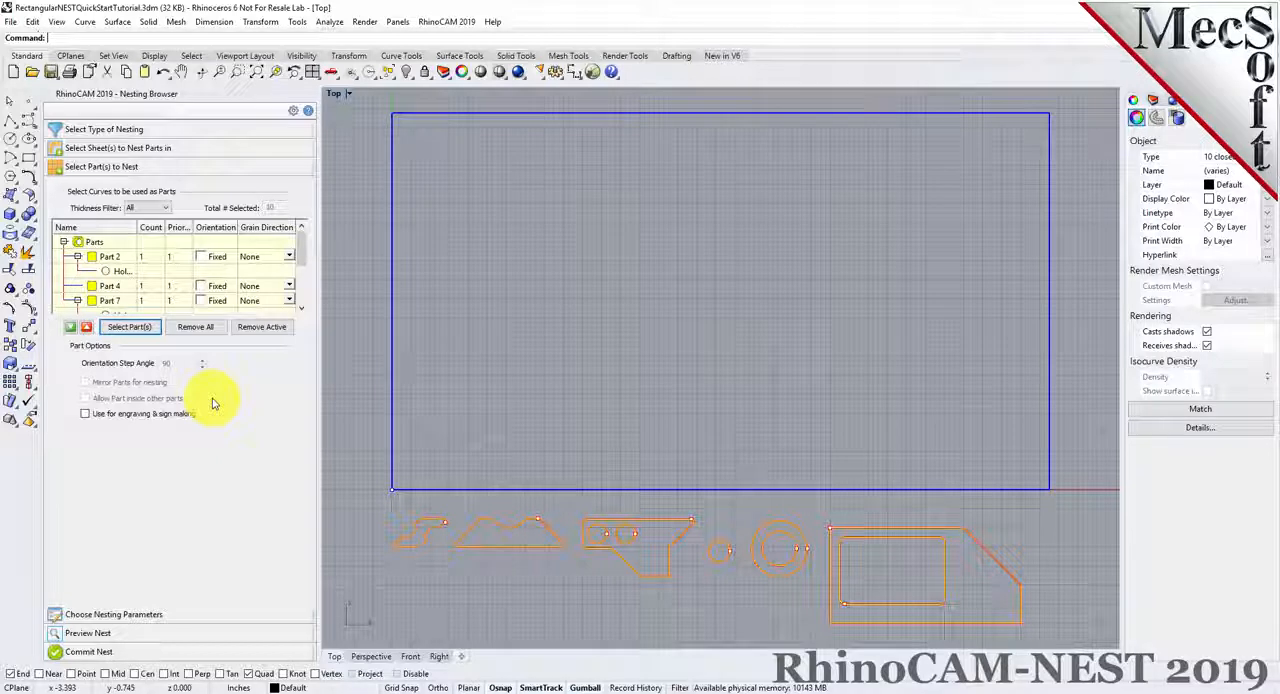
left_click(90, 257)
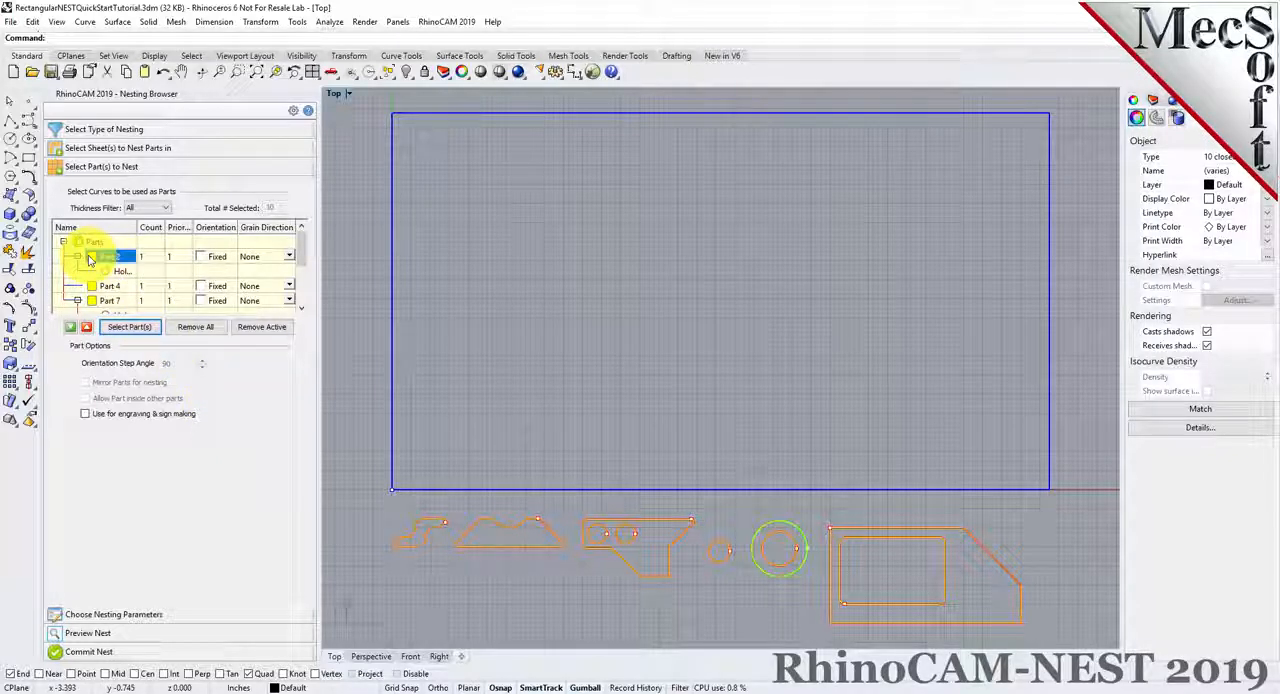
left_click(98, 285)
scroll(97, 280, "down", 1)
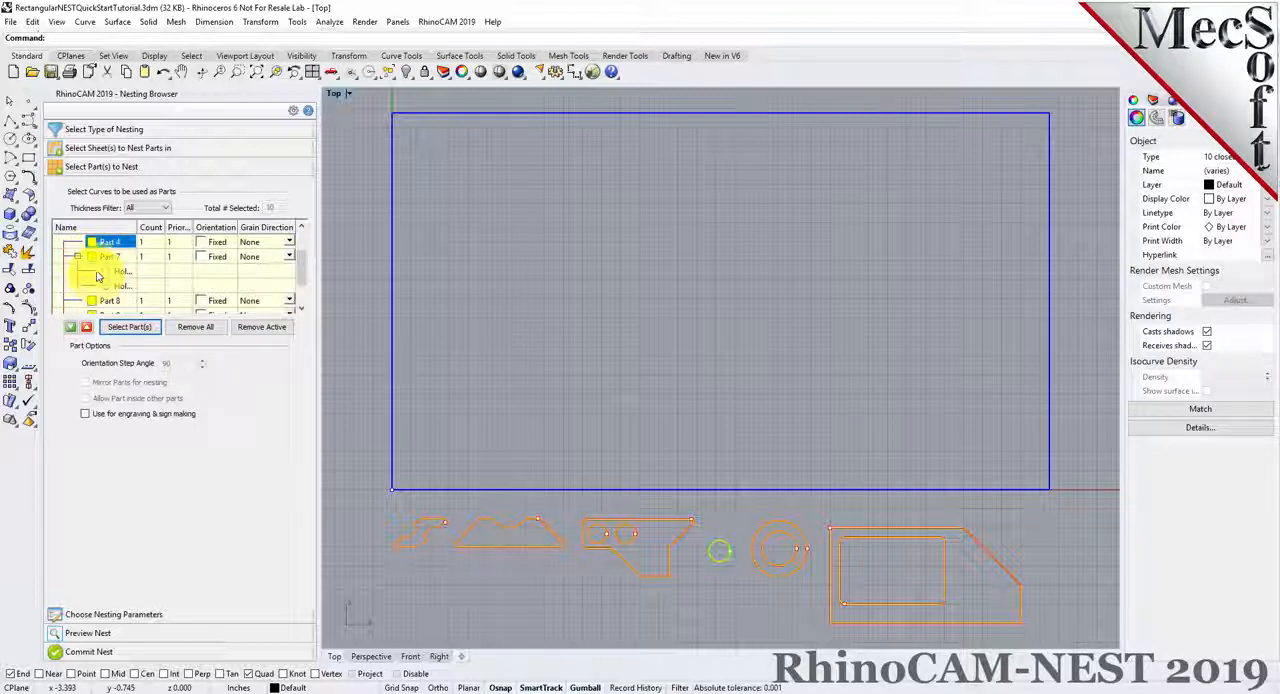
left_click(95, 257)
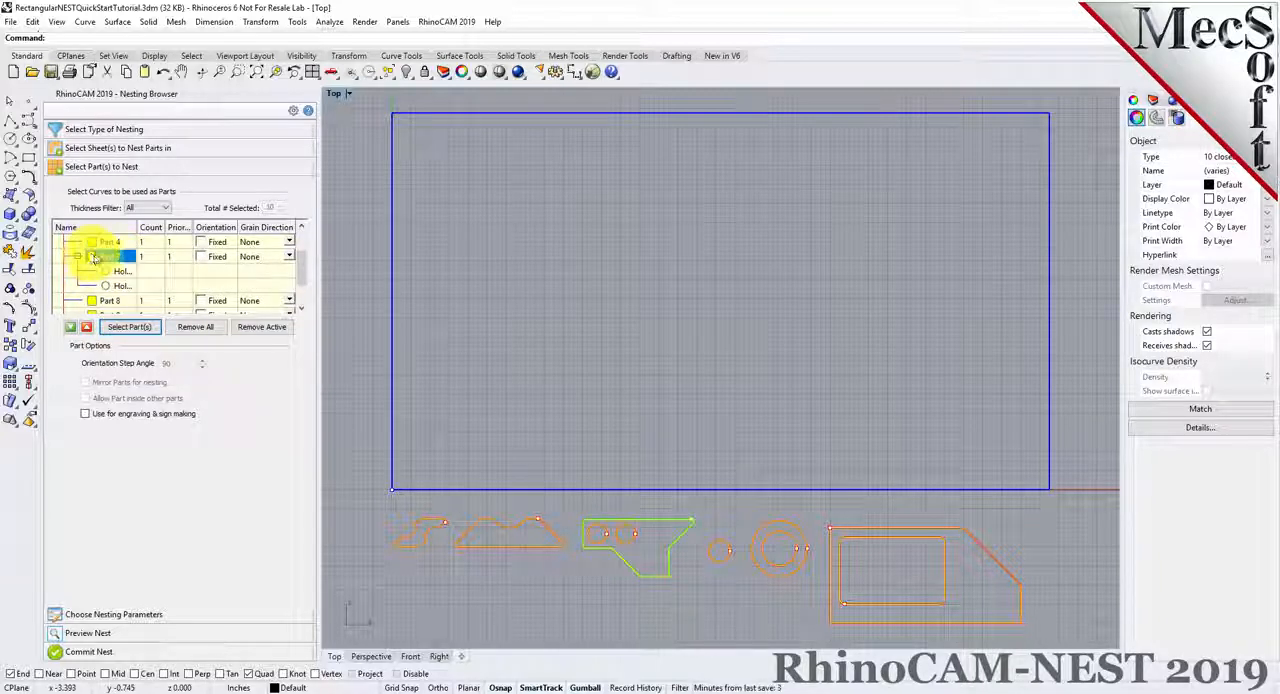
left_click(120, 271)
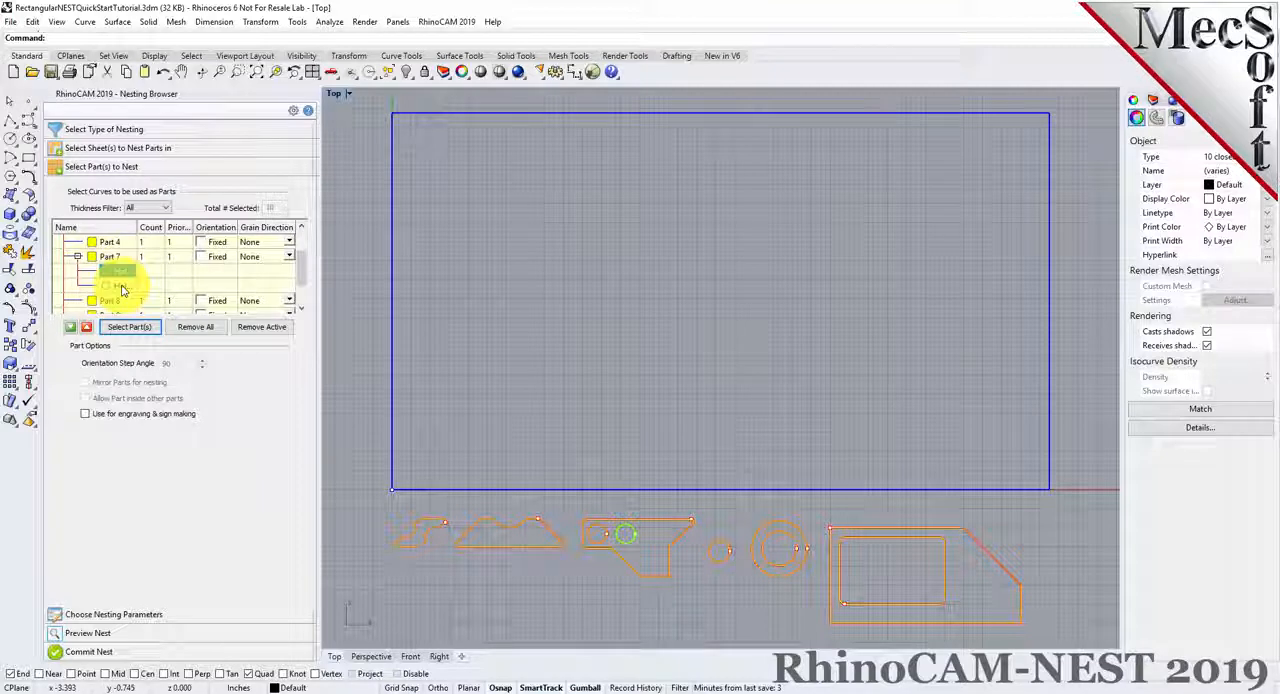
left_click(120, 286)
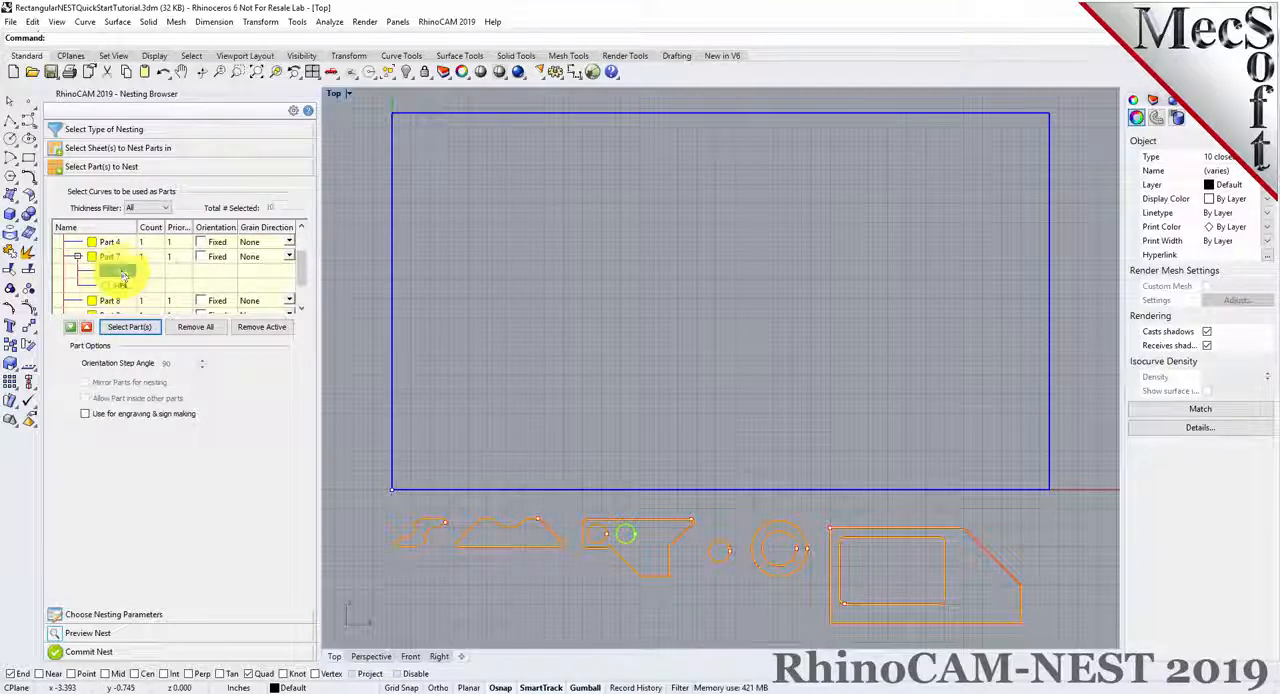
left_click(478, 603)
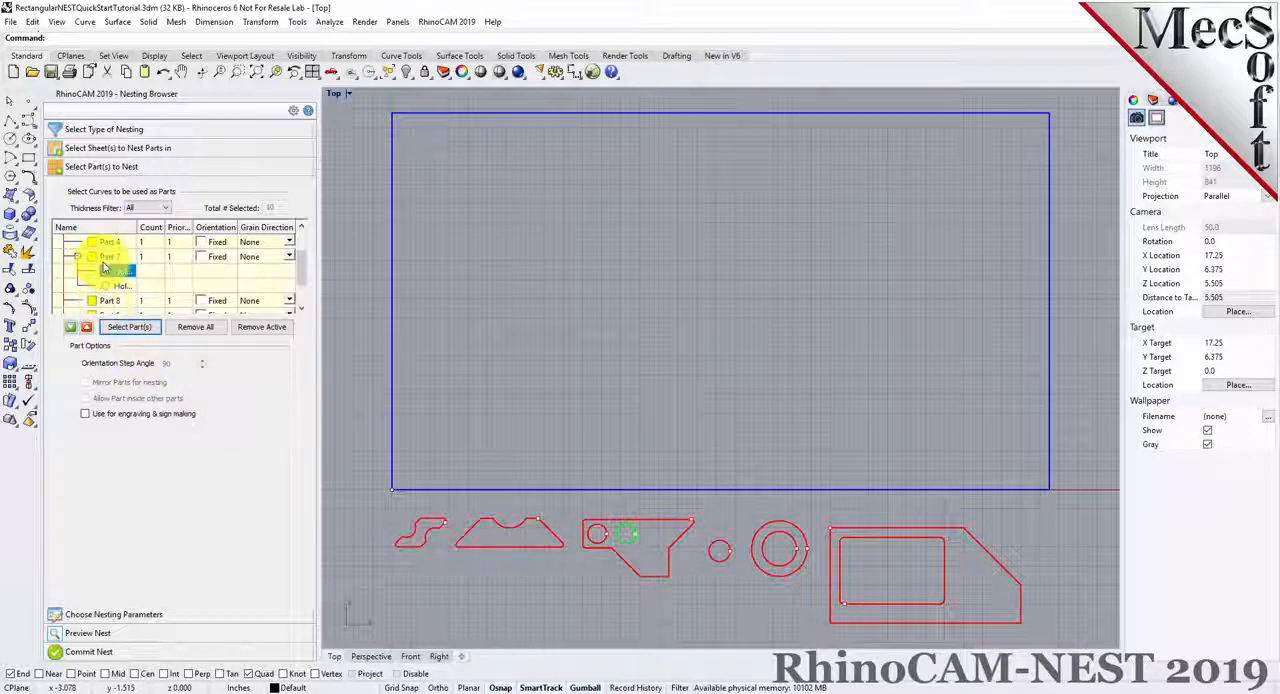
scroll(125, 260, "down", 1)
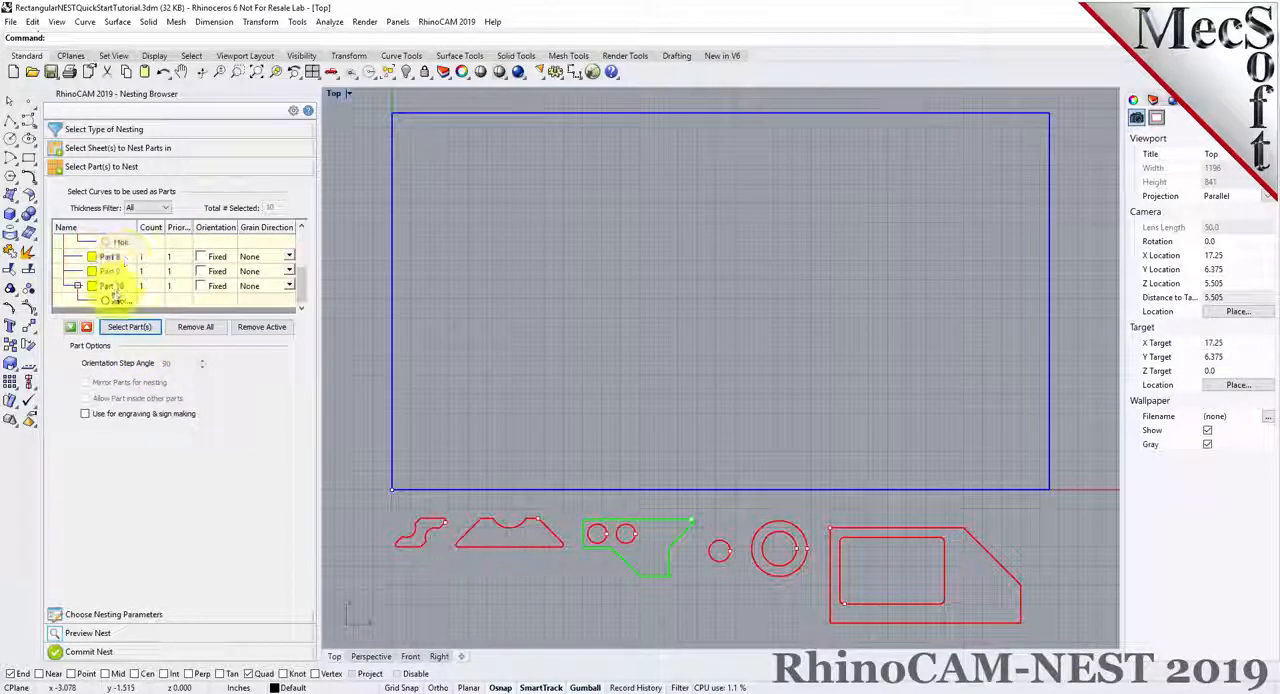
left_click(112, 287)
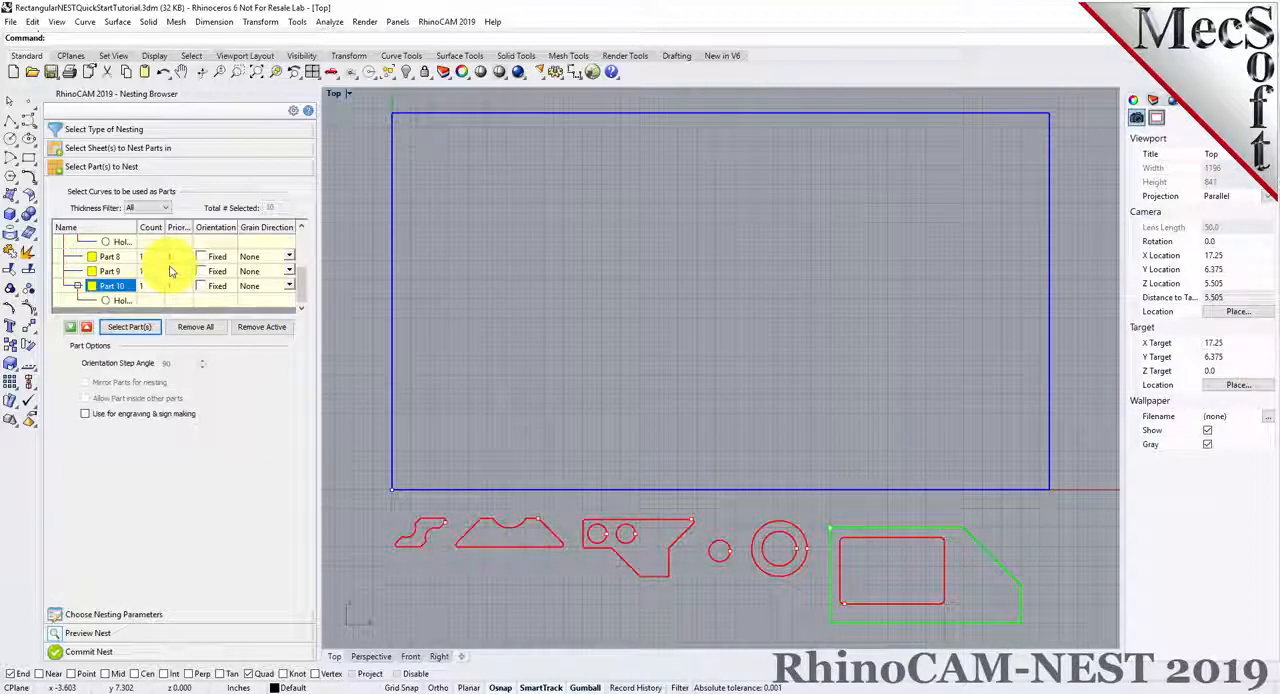
scroll(170, 271, "up", 1)
left_click(110, 258)
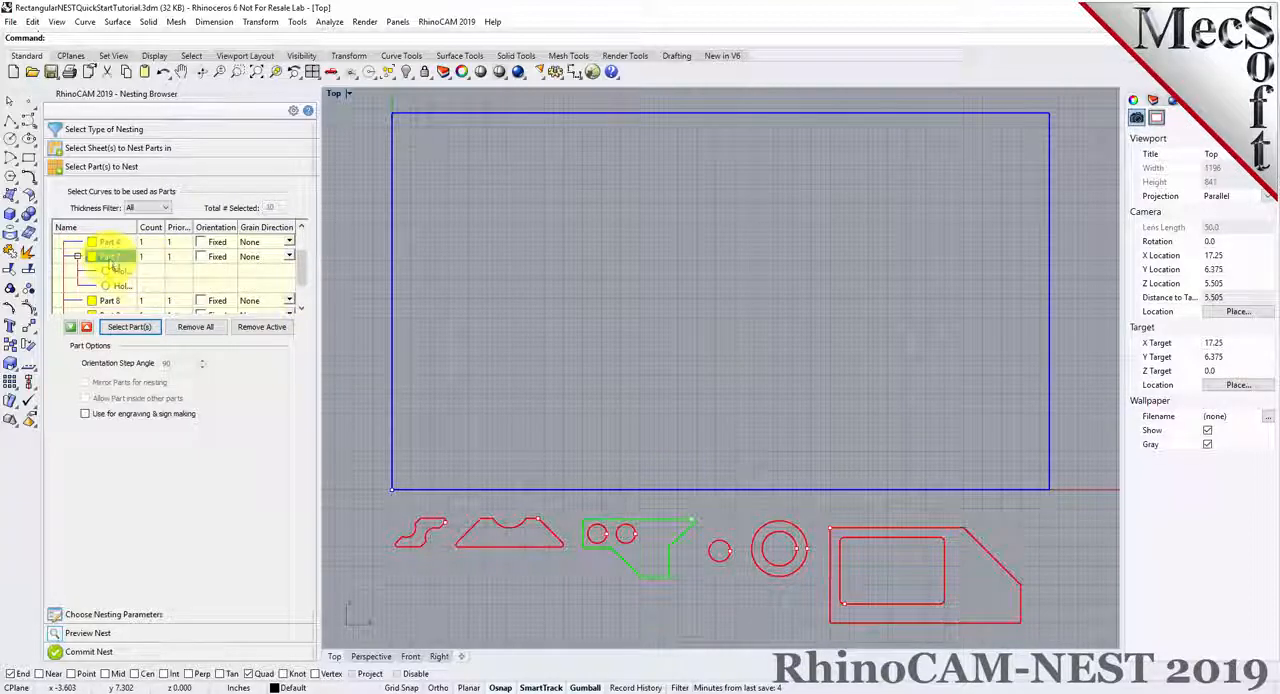
left_click(124, 276)
left_click(124, 288)
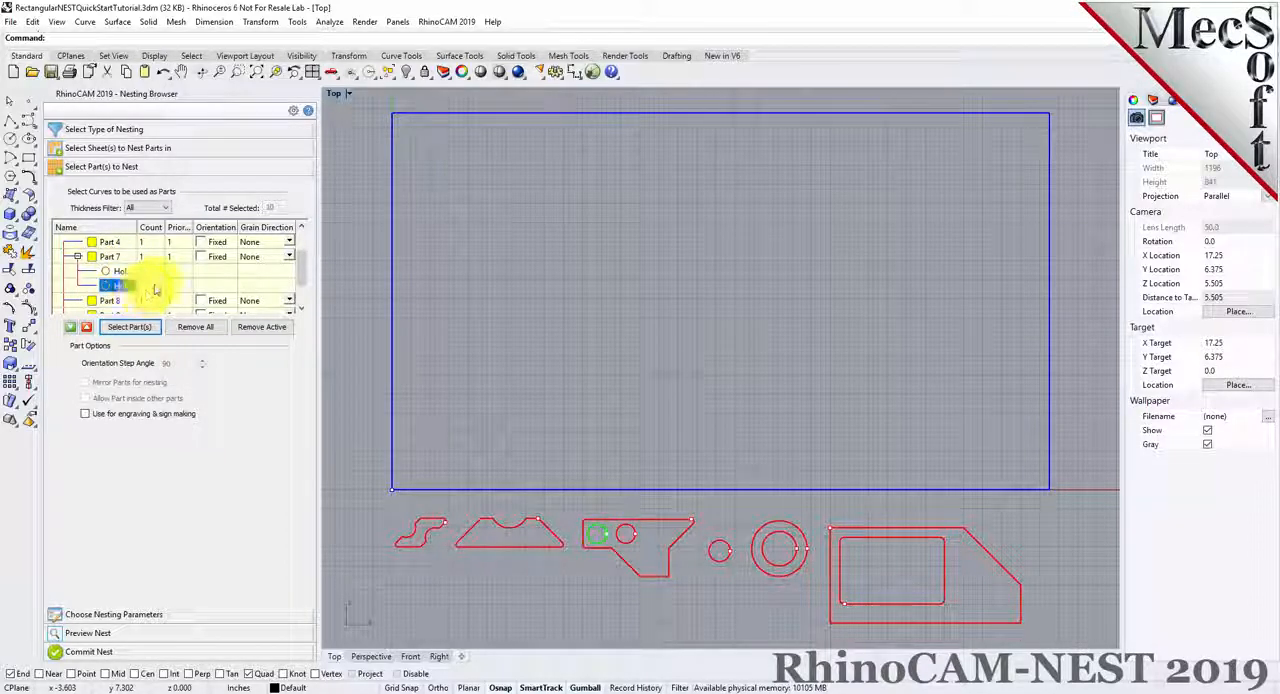
Set the count of Part 2 to 50 and apply the same count to all the parts
scroll(120, 285, "up", 1)
left_click(77, 256)
left_click(77, 286)
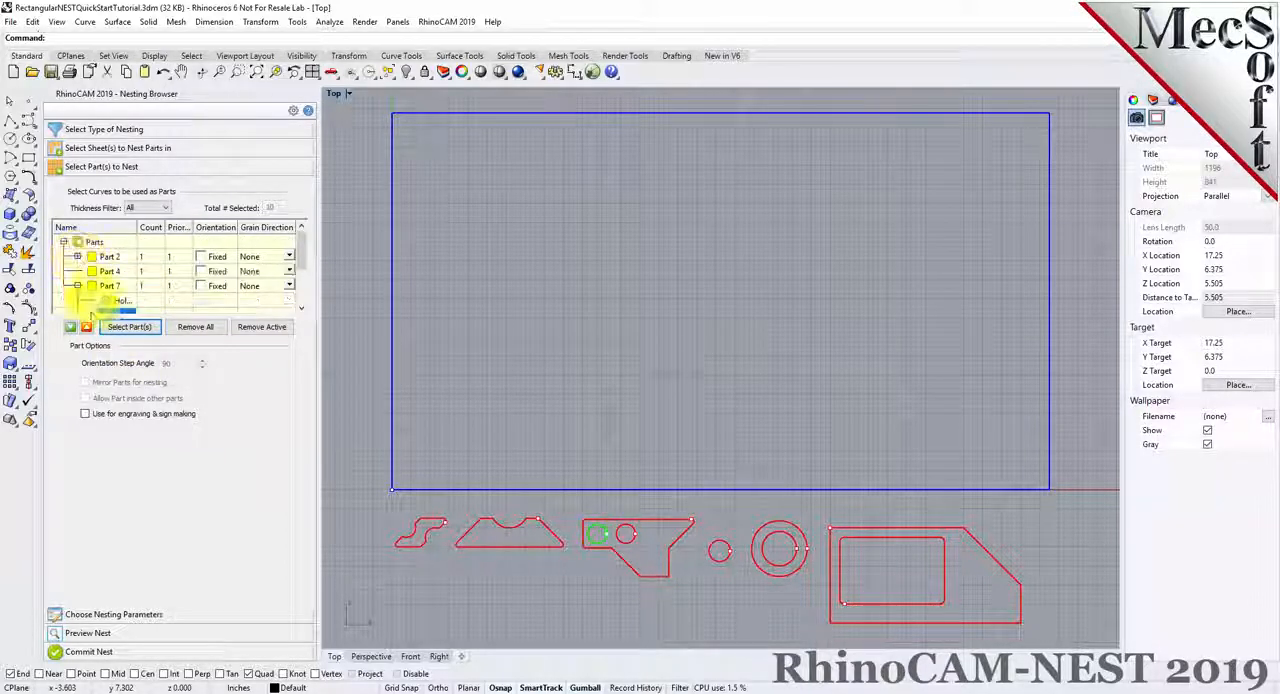
left_click(150, 257)
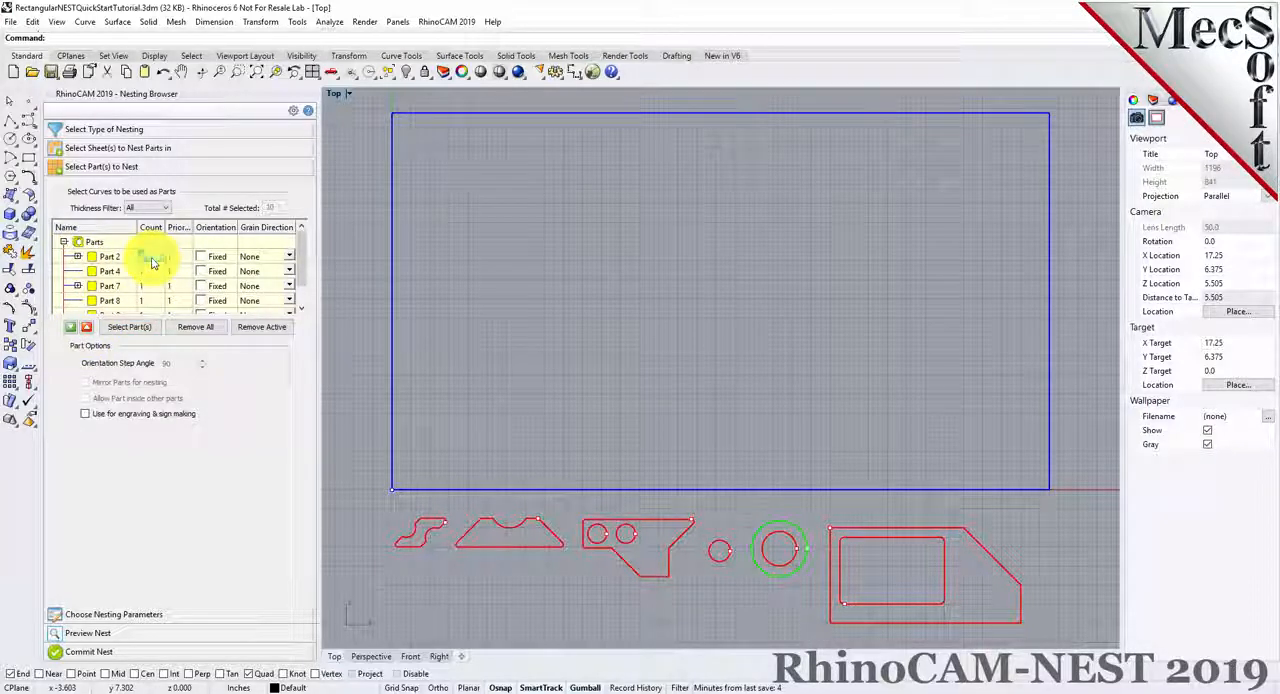
left_click(150, 257)
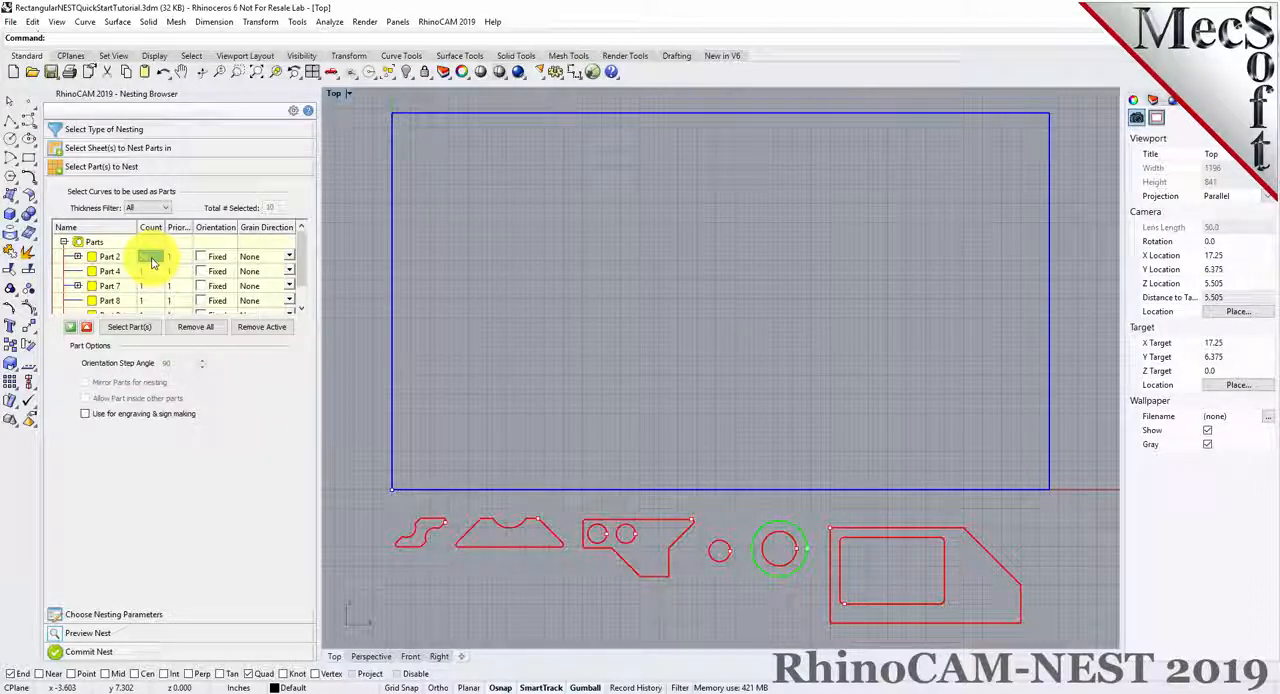
right_click(176, 260)
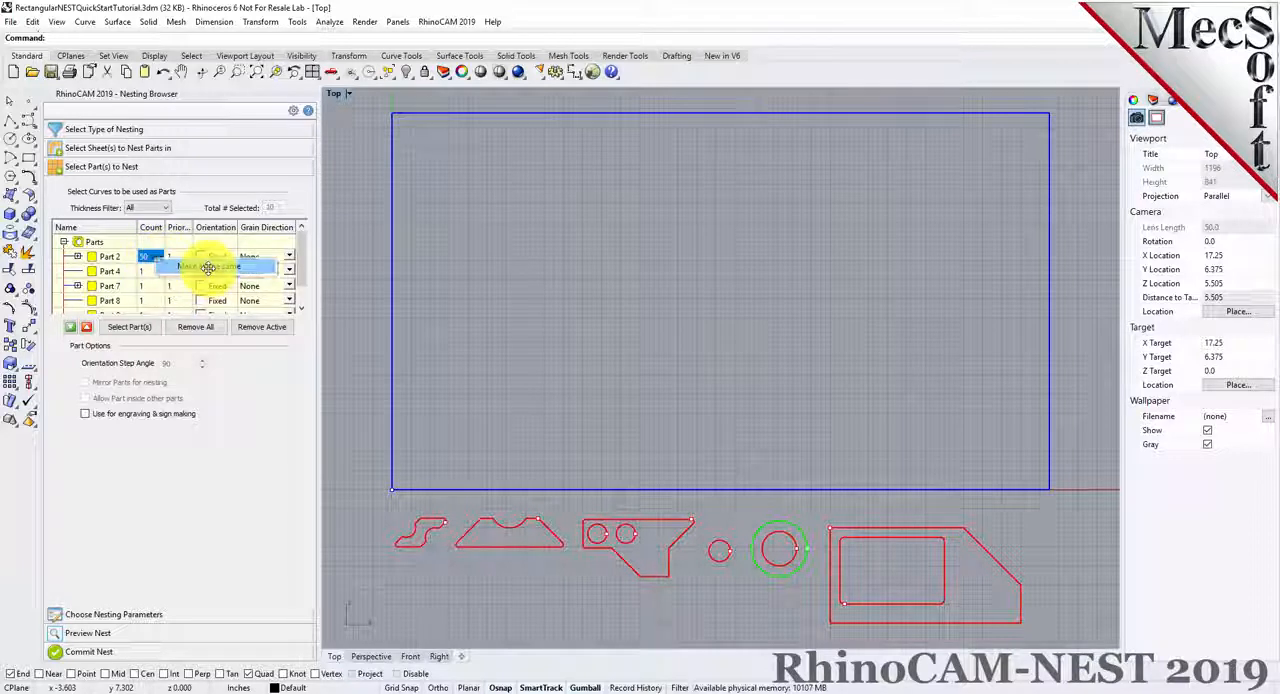
left_click(208, 268)
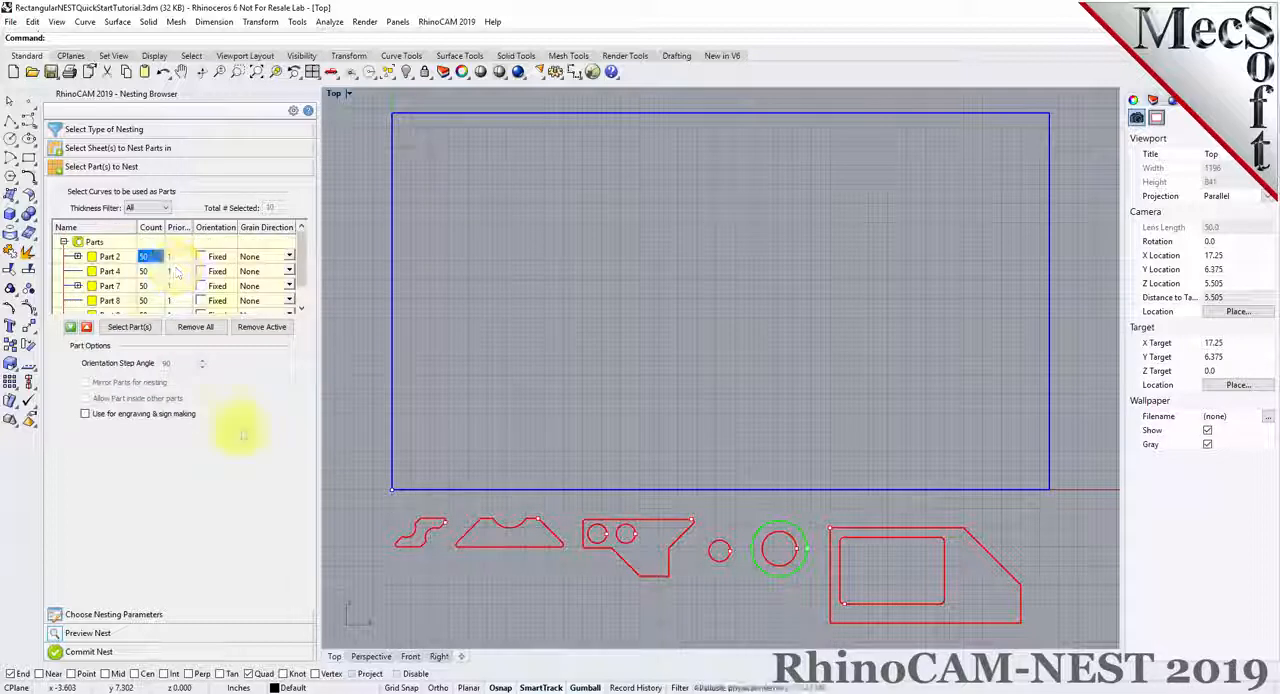
Set the nesting distance from part to part to 0.15 and from part to sheet to 0.25
left_click(165, 617)
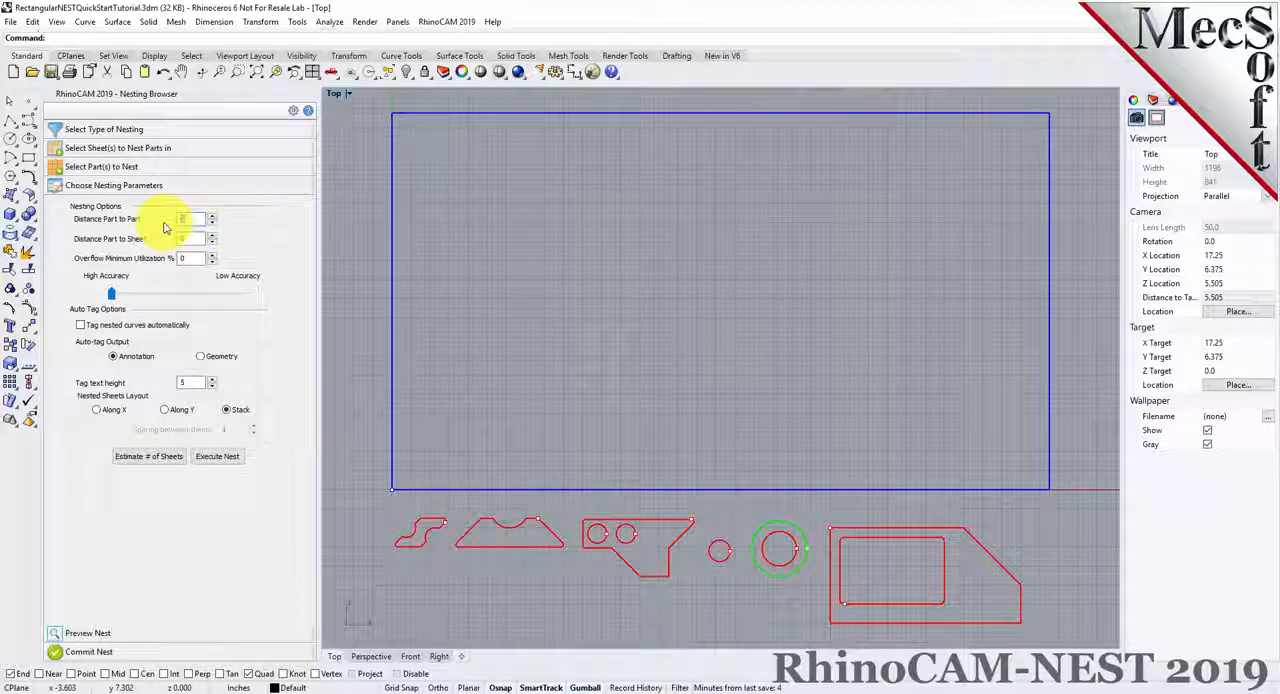
type(".15")
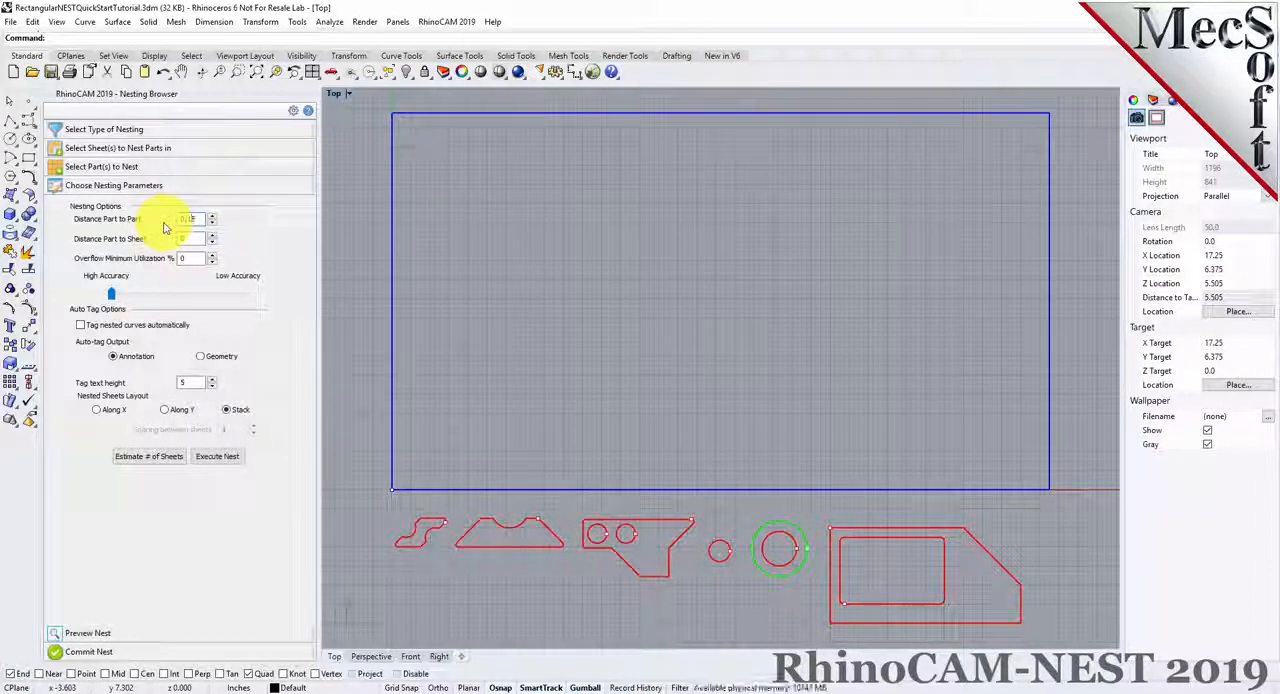
left_click_drag(194, 240, 168, 245)
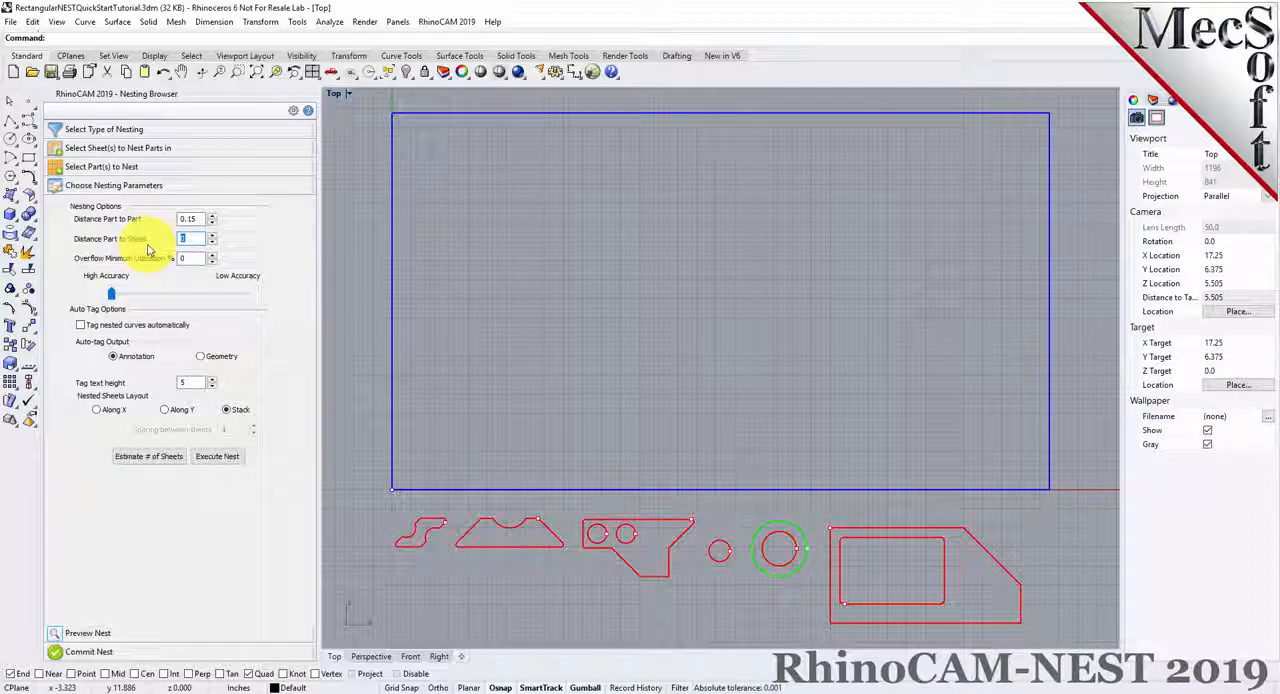
type("0.1")
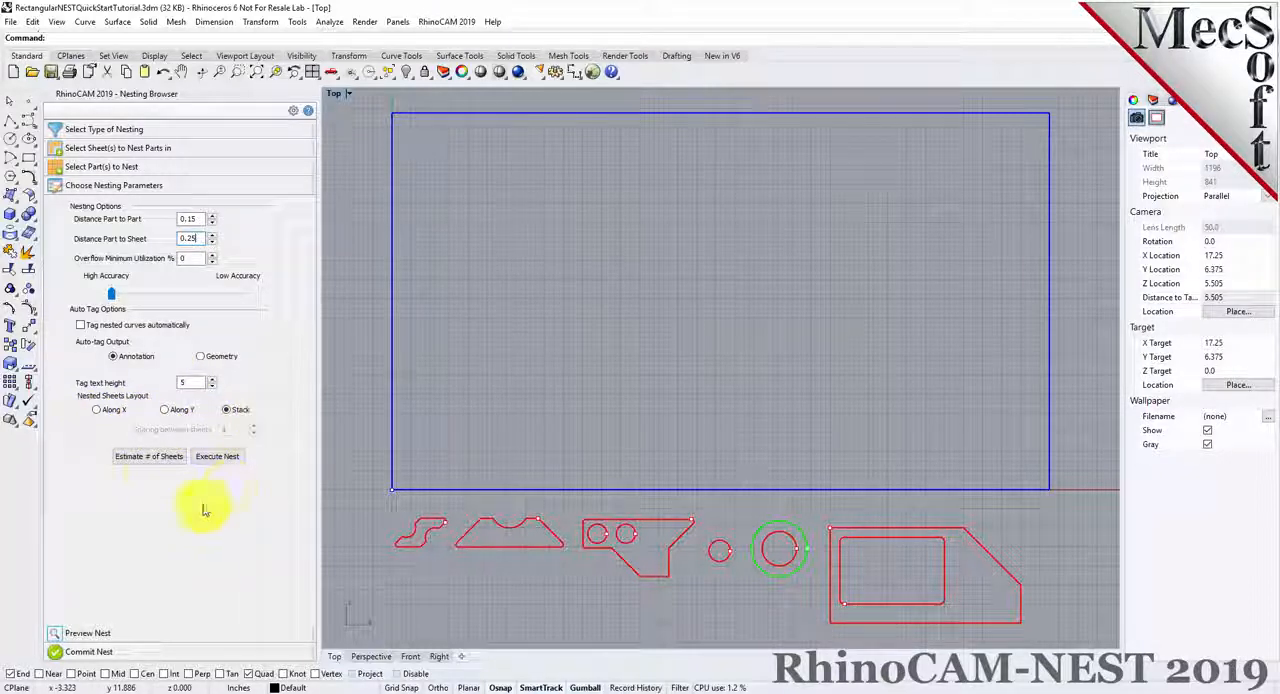
Estimate the number of sheets, update the count of Sheet 1 from that estimate, and execute the nest
left_click(156, 459)
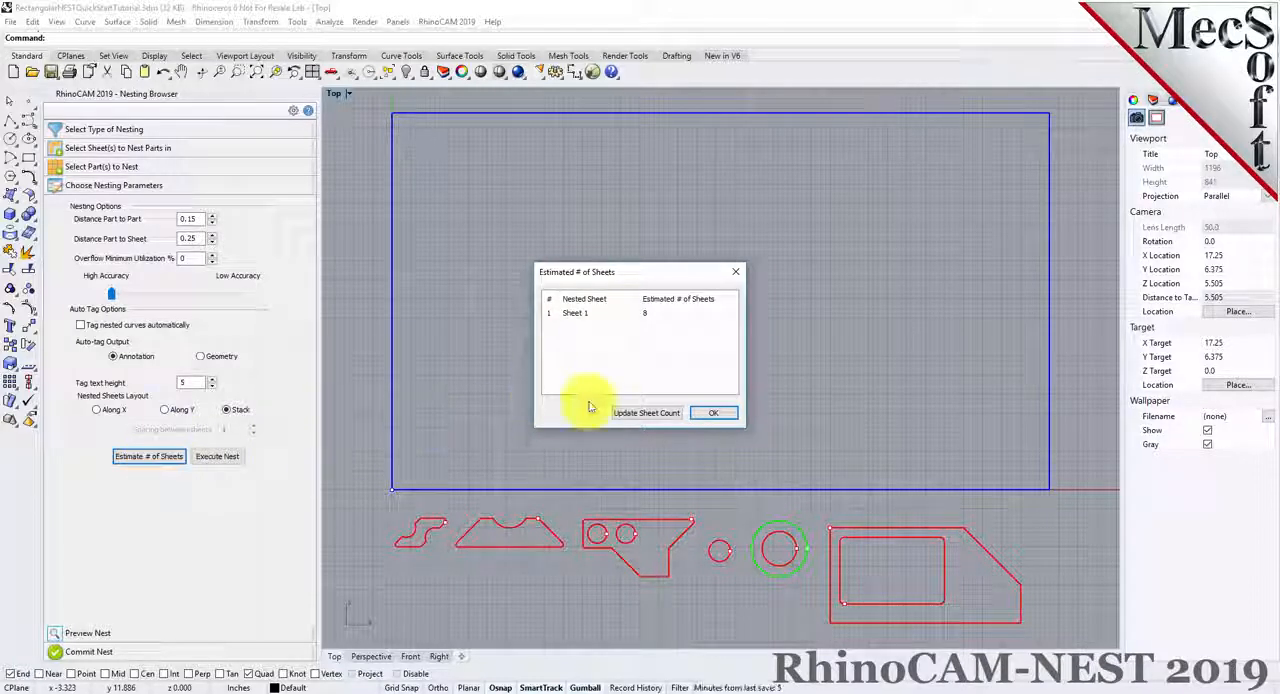
left_click(600, 313)
left_click(648, 416)
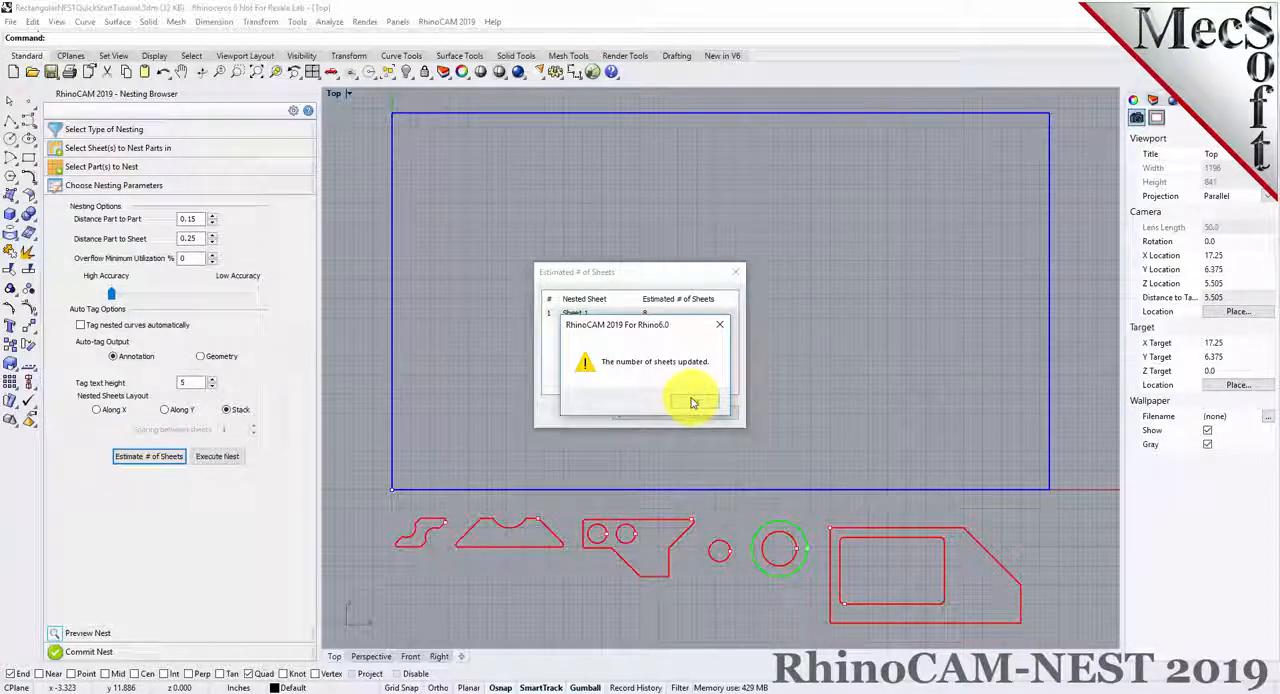
left_click(692, 402)
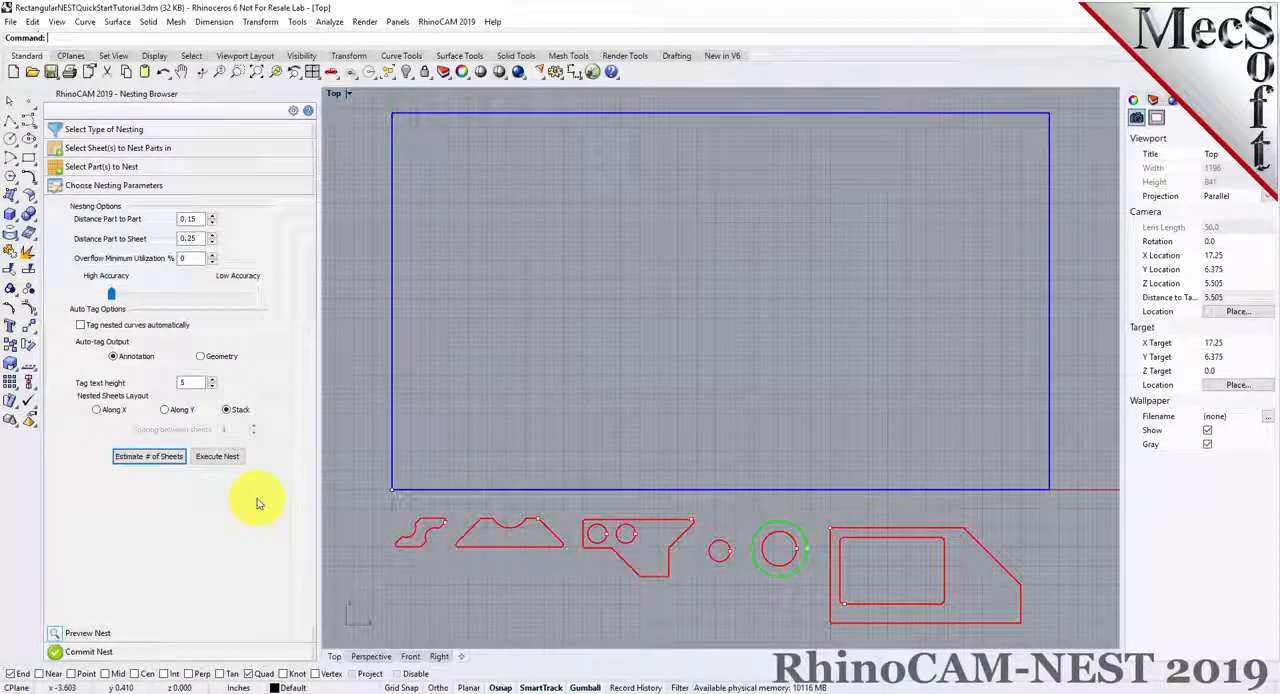
left_click(226, 458)
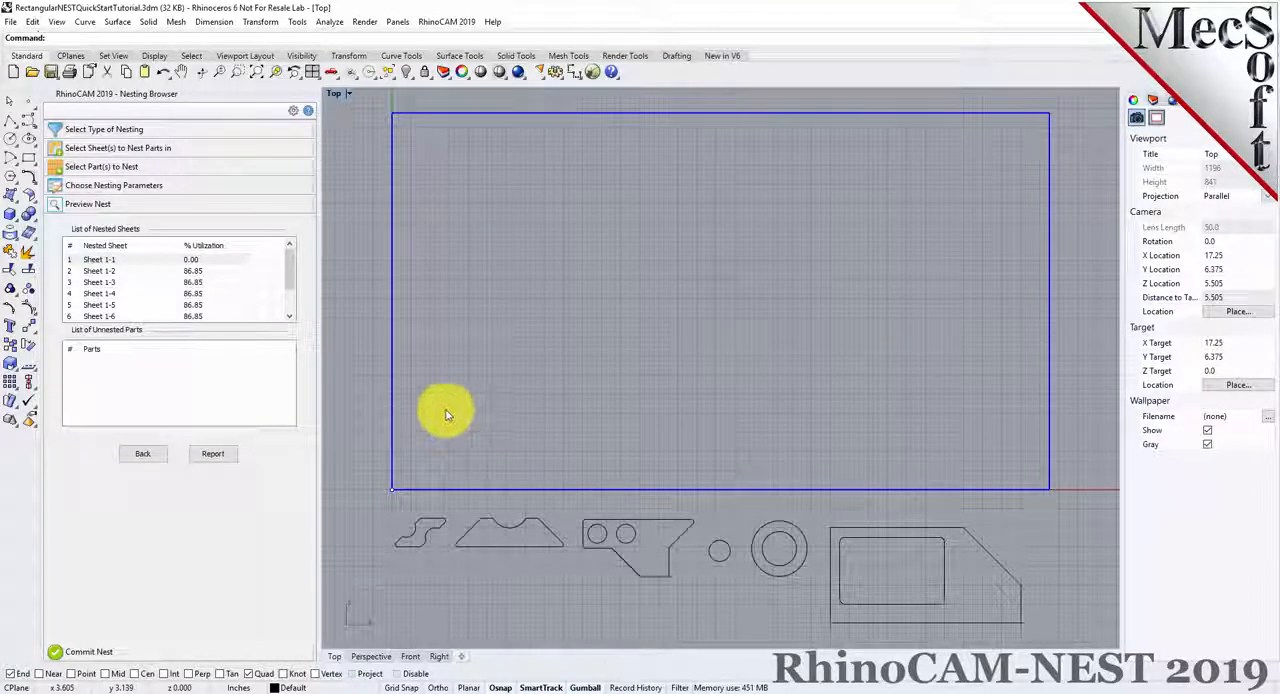
Set the grain direction of Sheet 1 to Along X
left_click(175, 152)
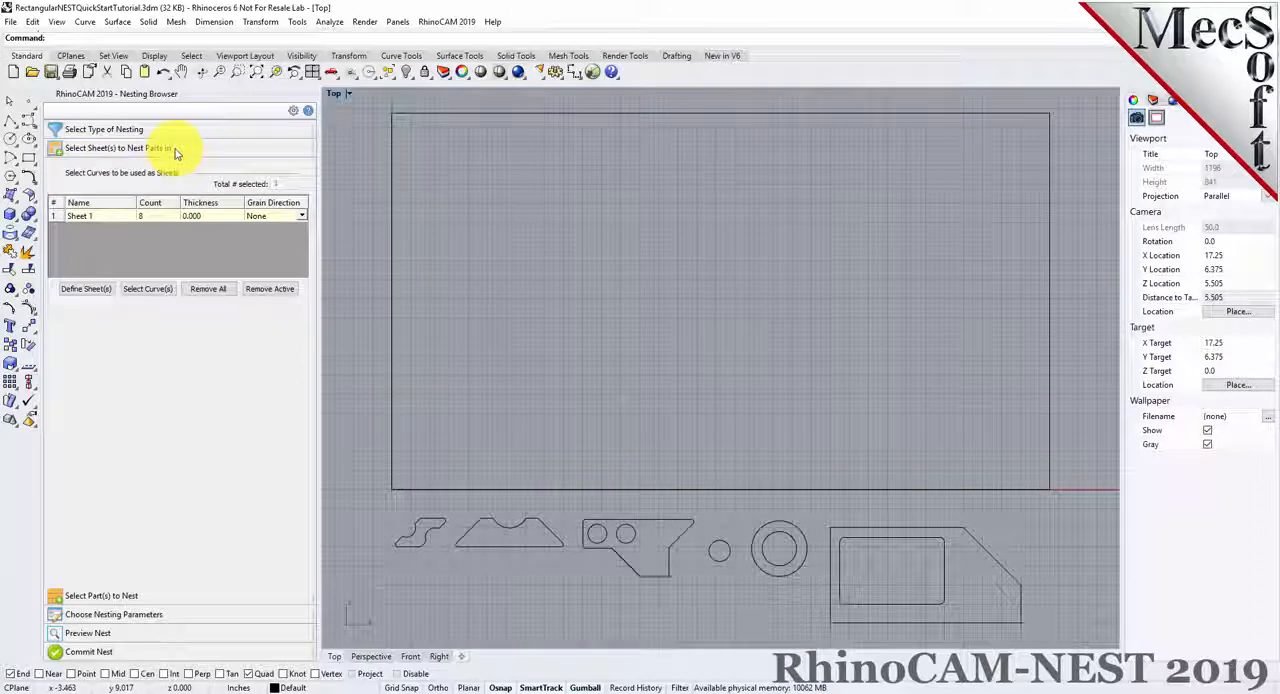
left_click(306, 219)
left_click(303, 217)
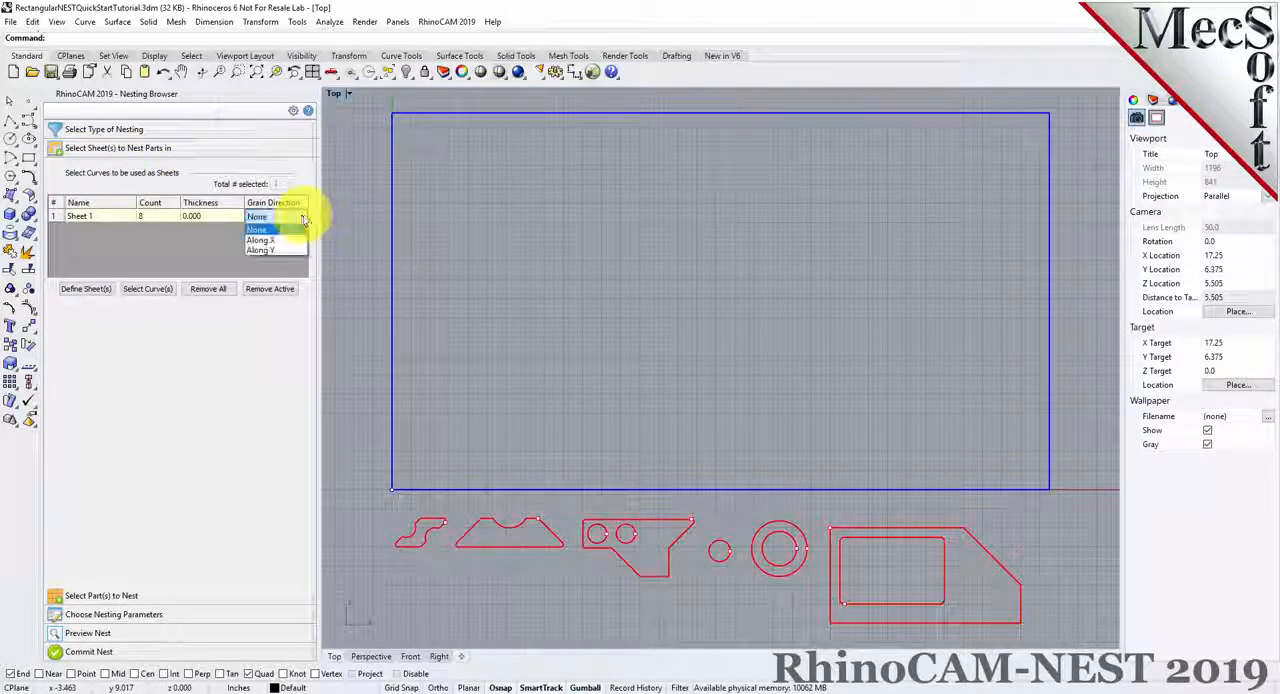
left_click(285, 242)
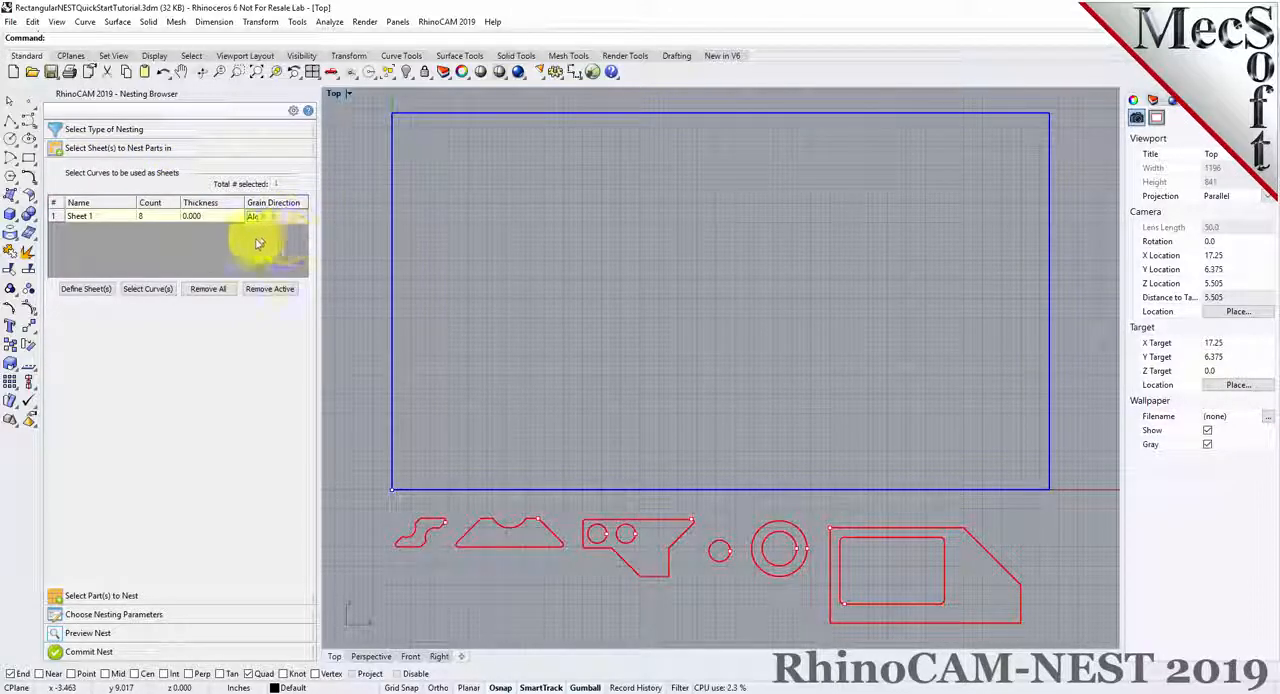
Set the grain direction of Part 10, the large part with the rectangular cutout, to Along Y
left_click(215, 594)
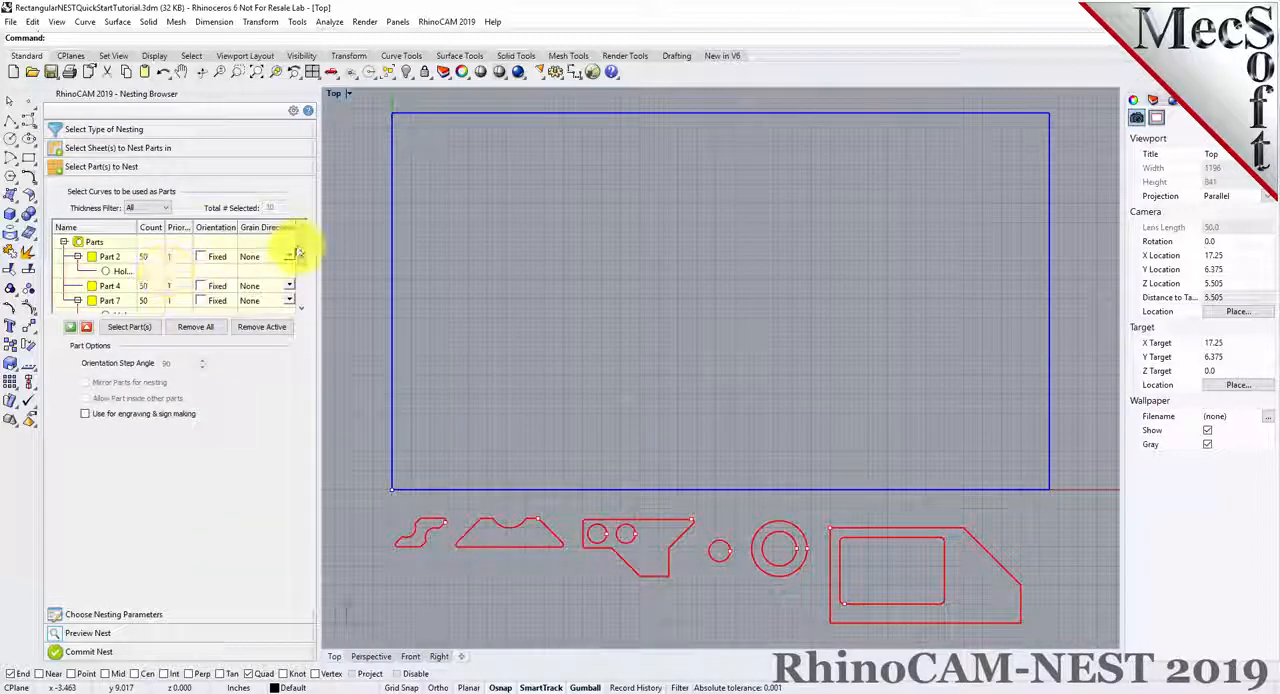
left_click_drag(300, 251, 300, 286)
left_click(95, 289)
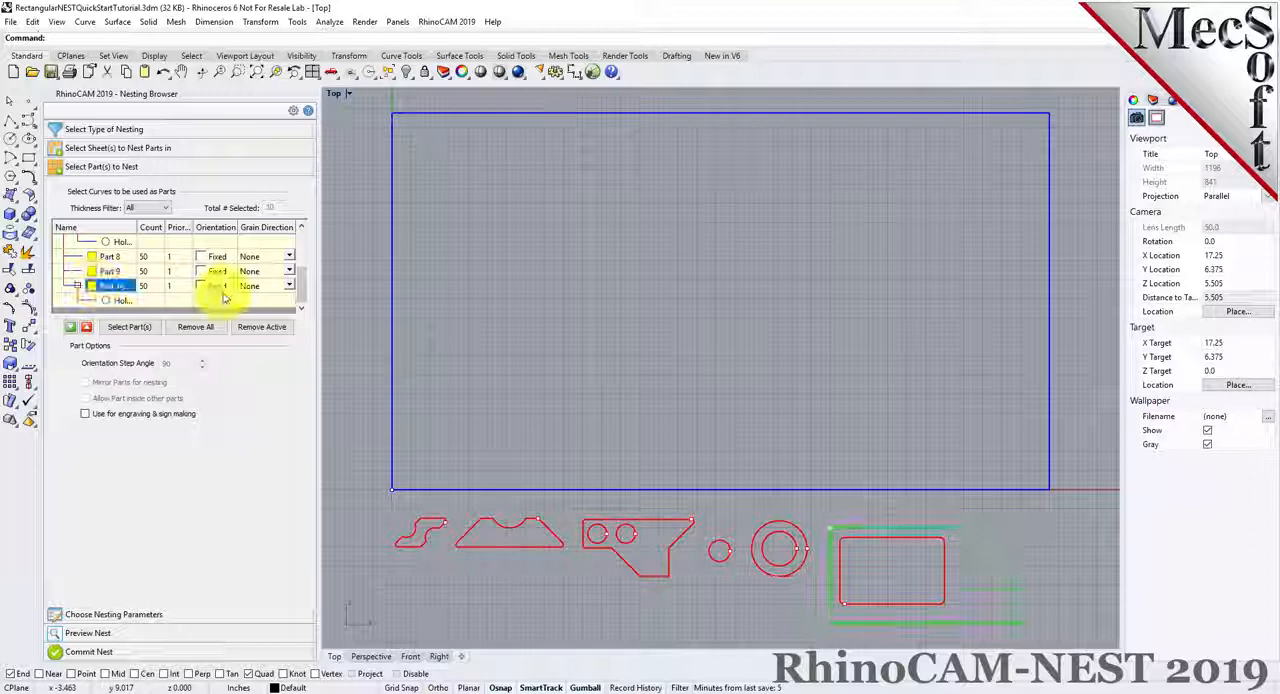
left_click(288, 286)
left_click(289, 286)
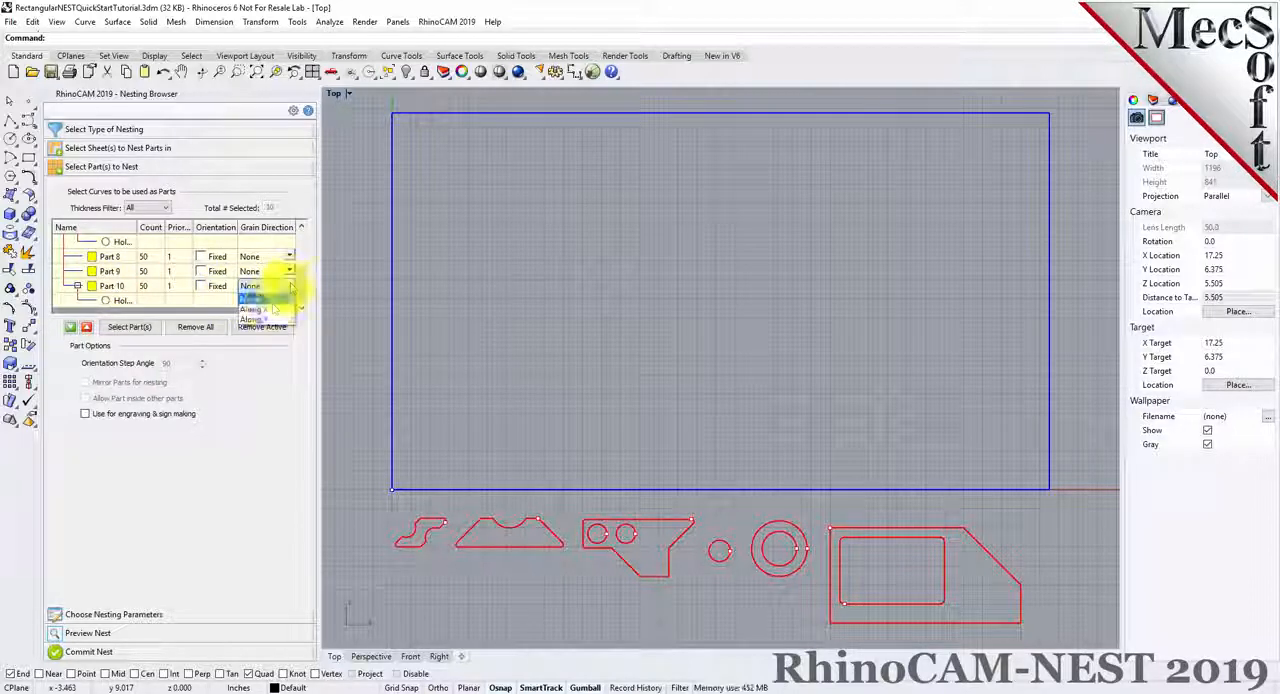
left_click(252, 318)
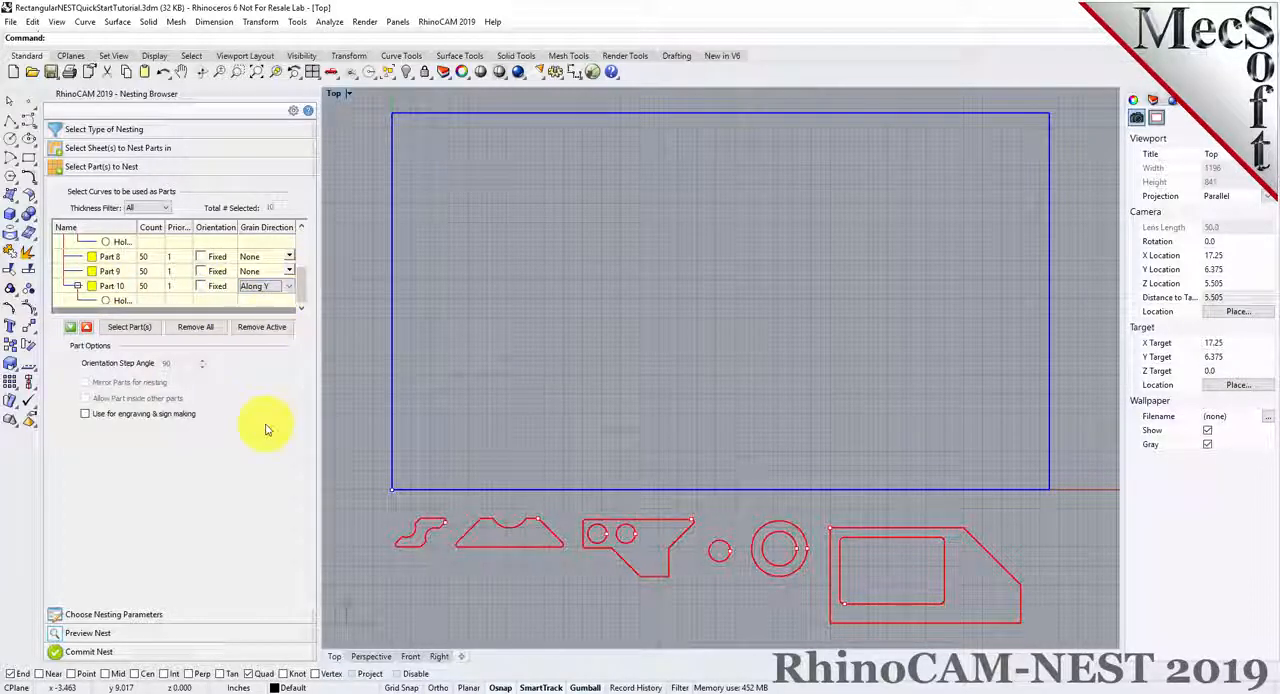
Execute the nest again with the grain directions applied and preview the nested sheets from Sheet 1-1 through Sheet 1-6
left_click(150, 615)
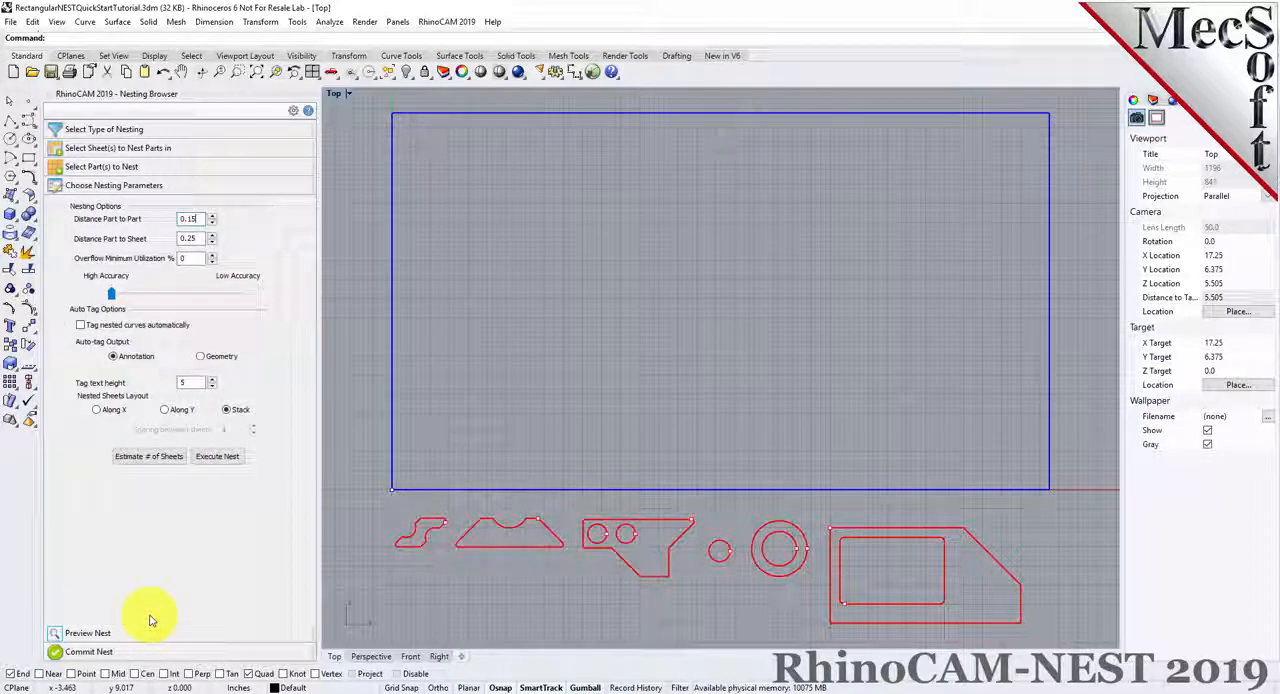
left_click(220, 458)
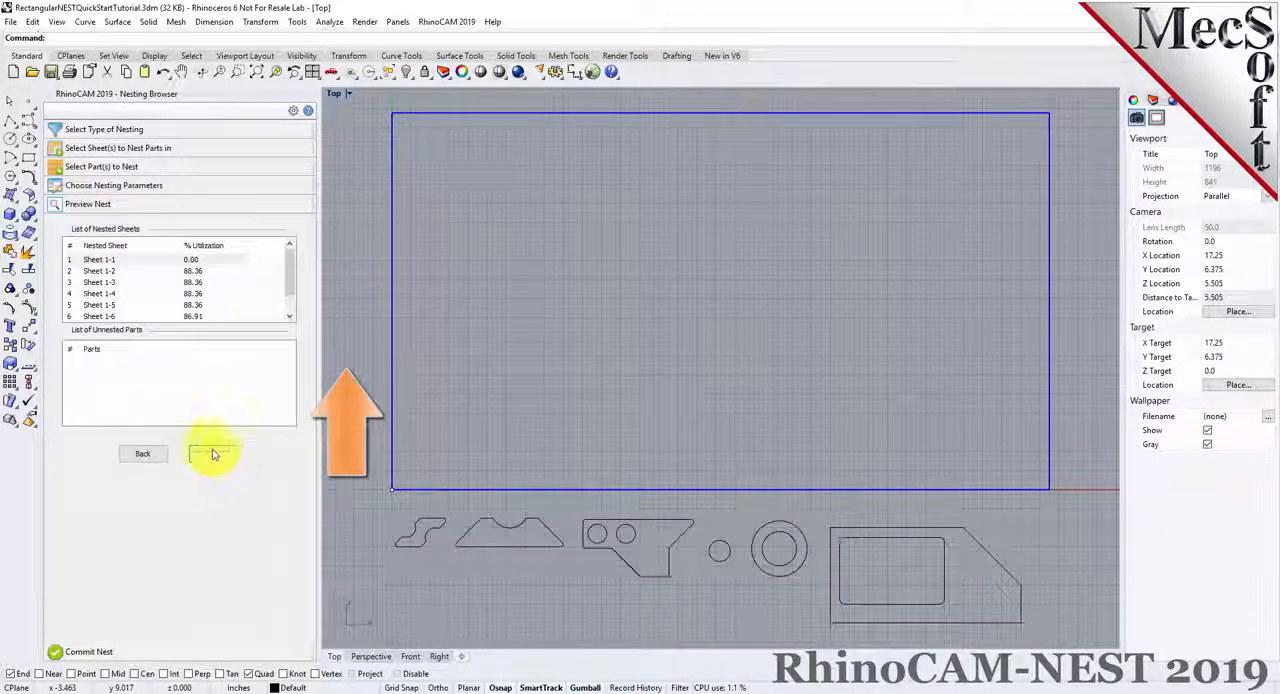
left_click(108, 262)
left_click(105, 270)
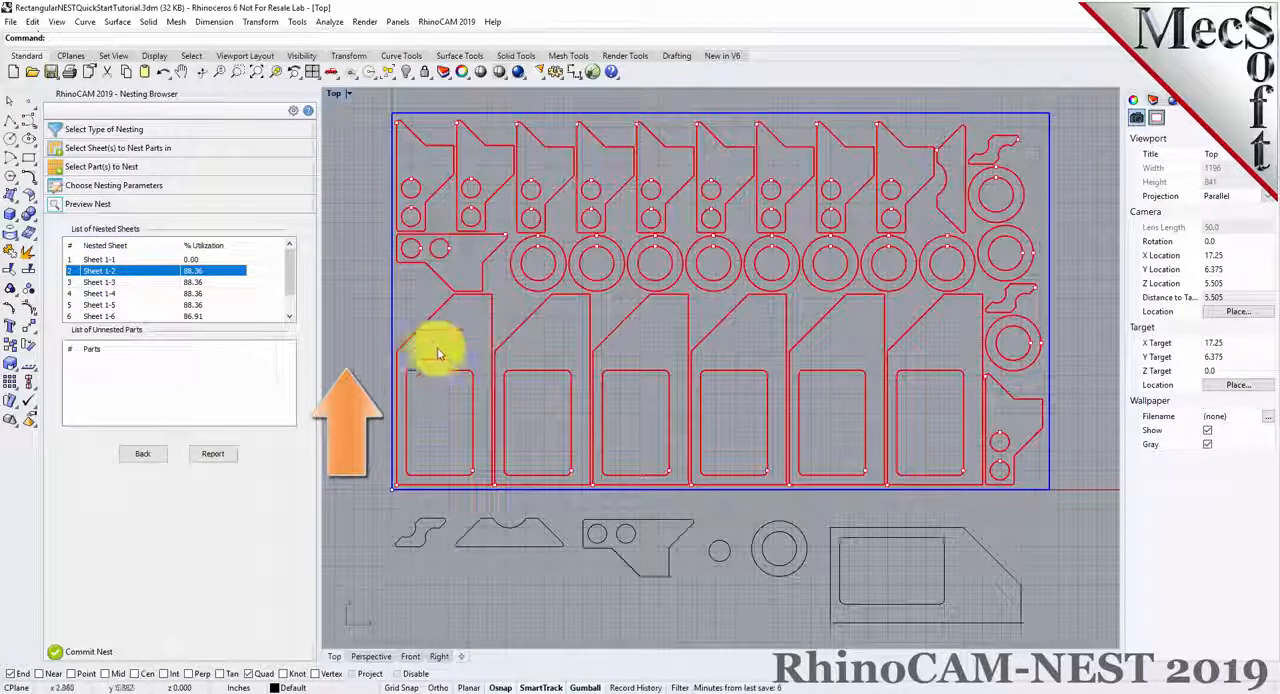
key("Down")
key("Down")
key("Down")
key("Down")
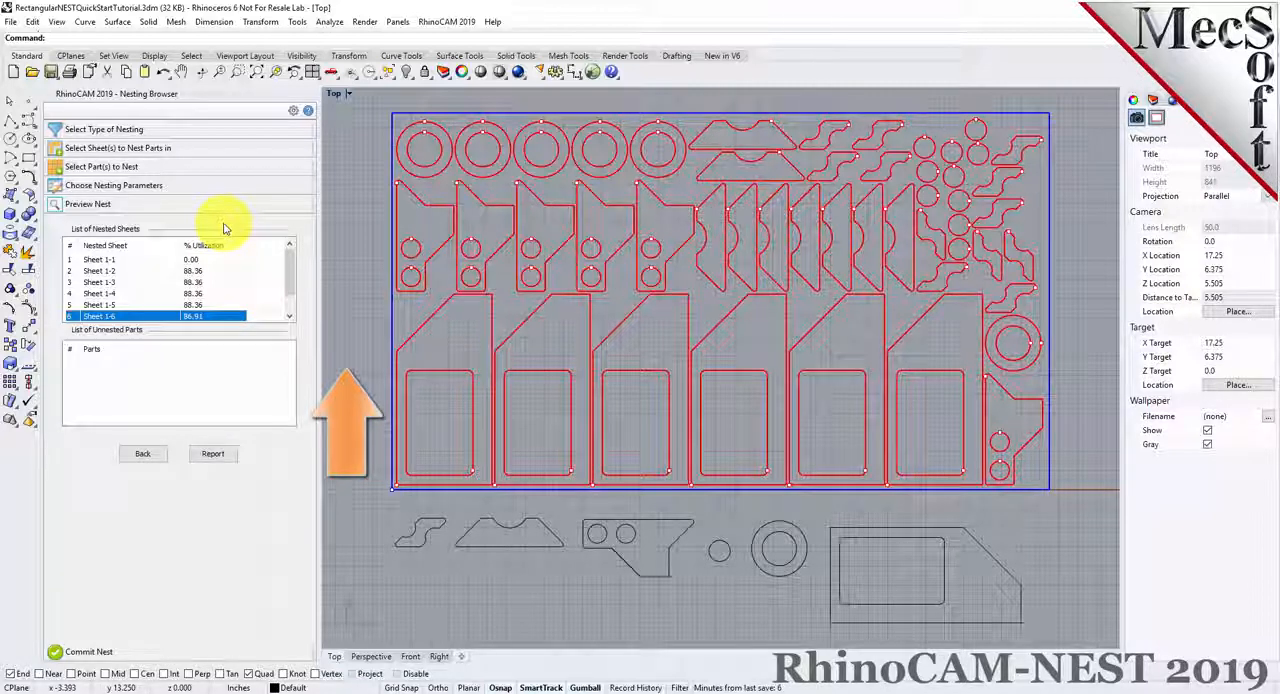
Commit the nest to the drawing with a separate layer for each nested sheet
left_click(95, 651)
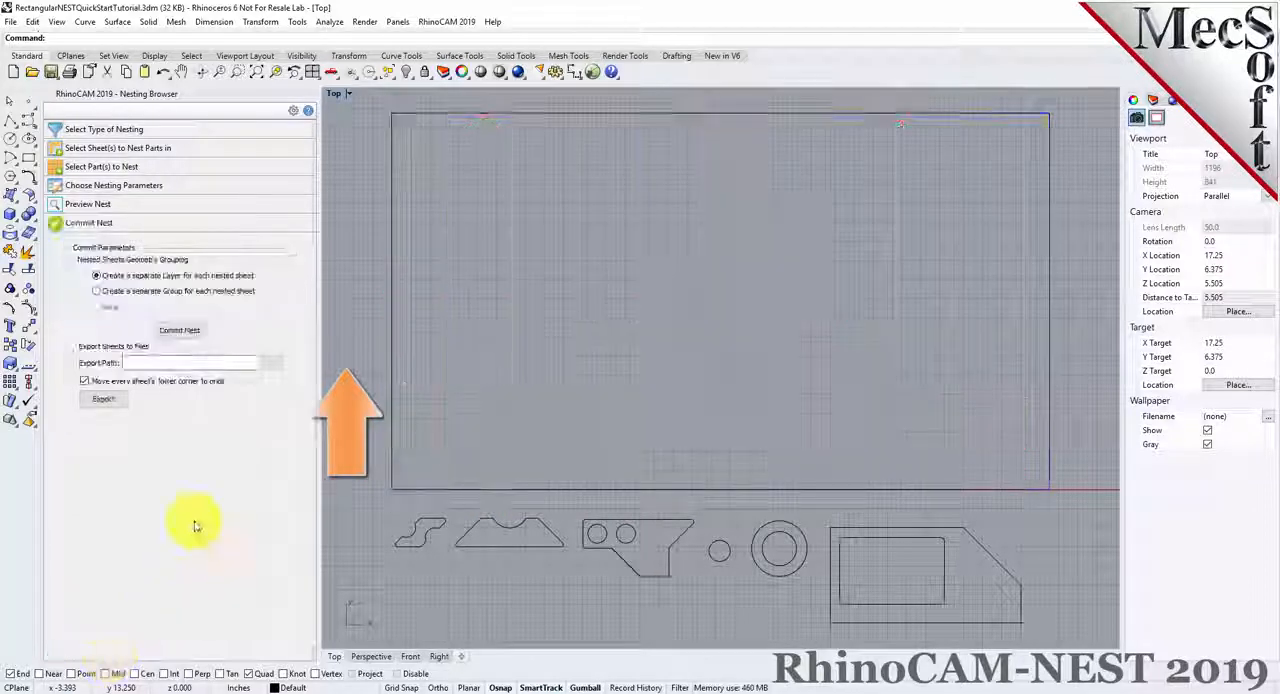
left_click(186, 338)
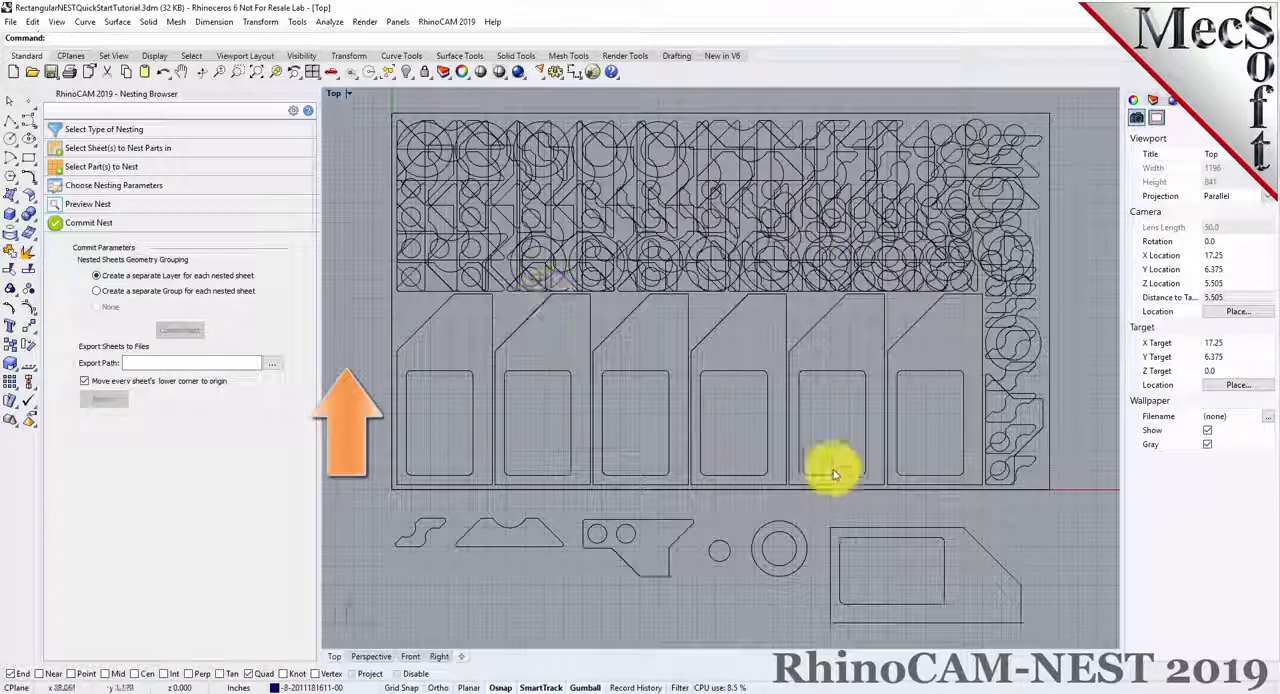
Examine the layers that hold the committed nested sheets, going through them one by one from layer -1 to layer -8
left_click(1152, 100)
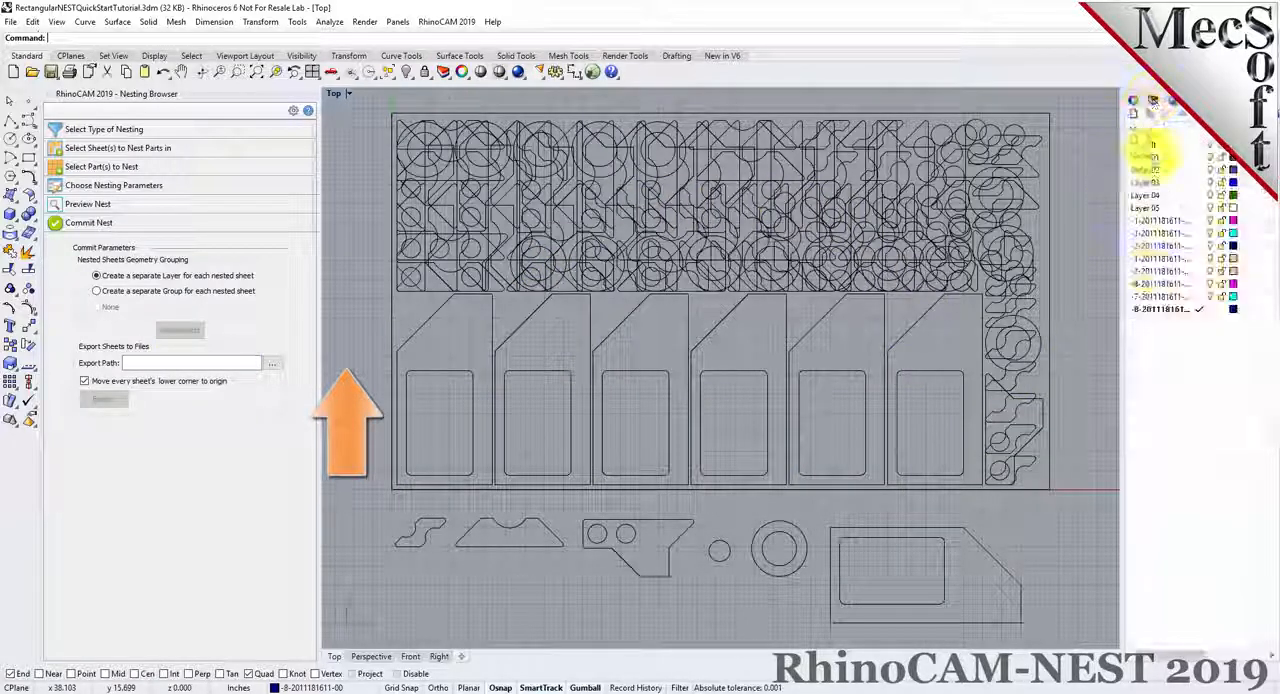
left_click(1162, 220)
left_click(1162, 233)
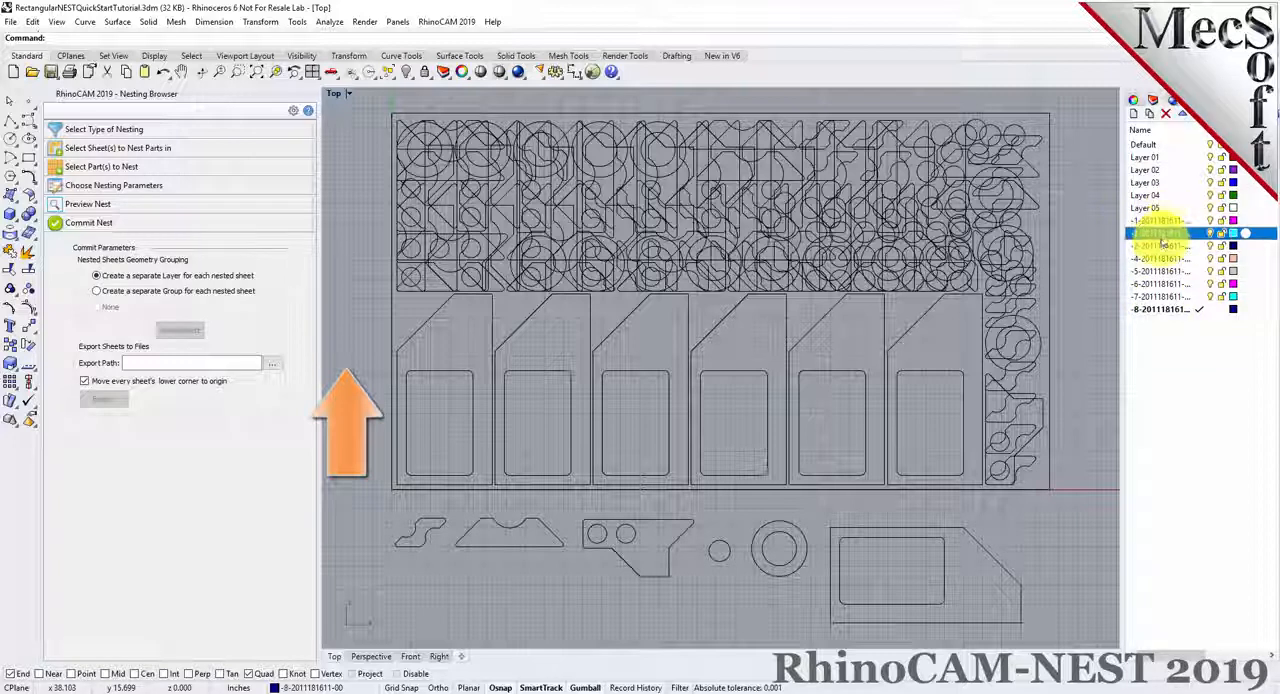
left_click(1162, 245)
left_click(1161, 258)
left_click(1163, 272)
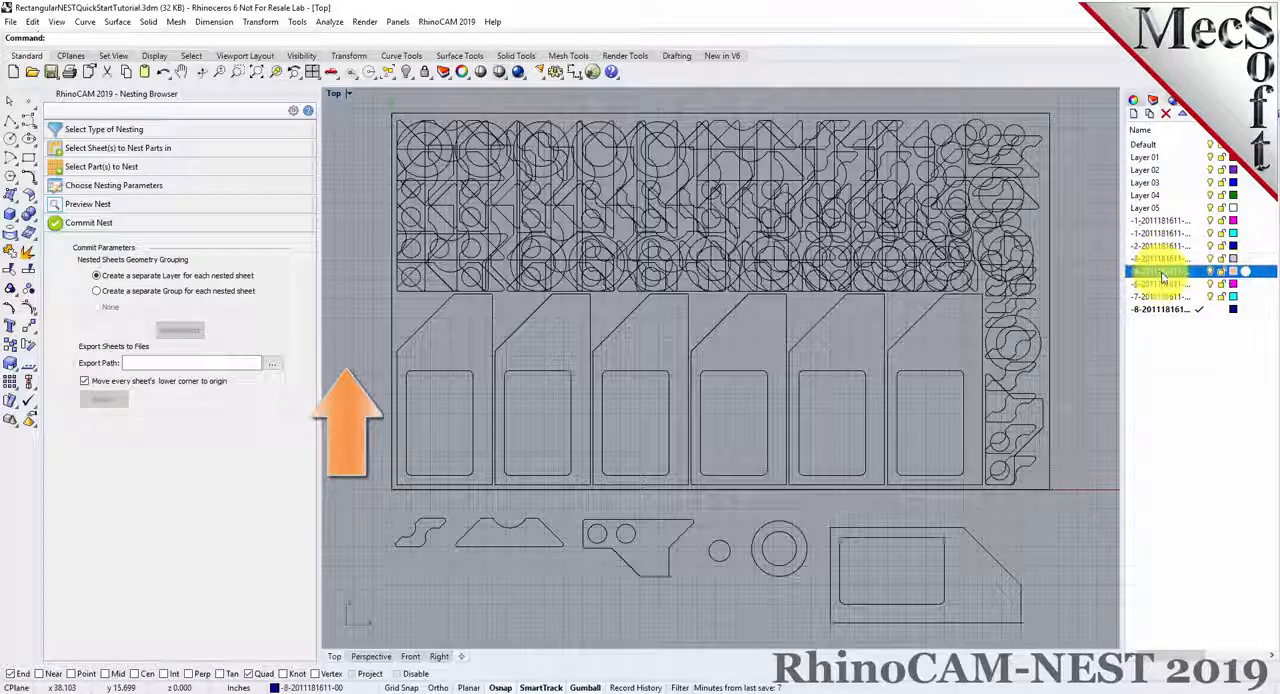
left_click(1163, 284)
left_click(1165, 297)
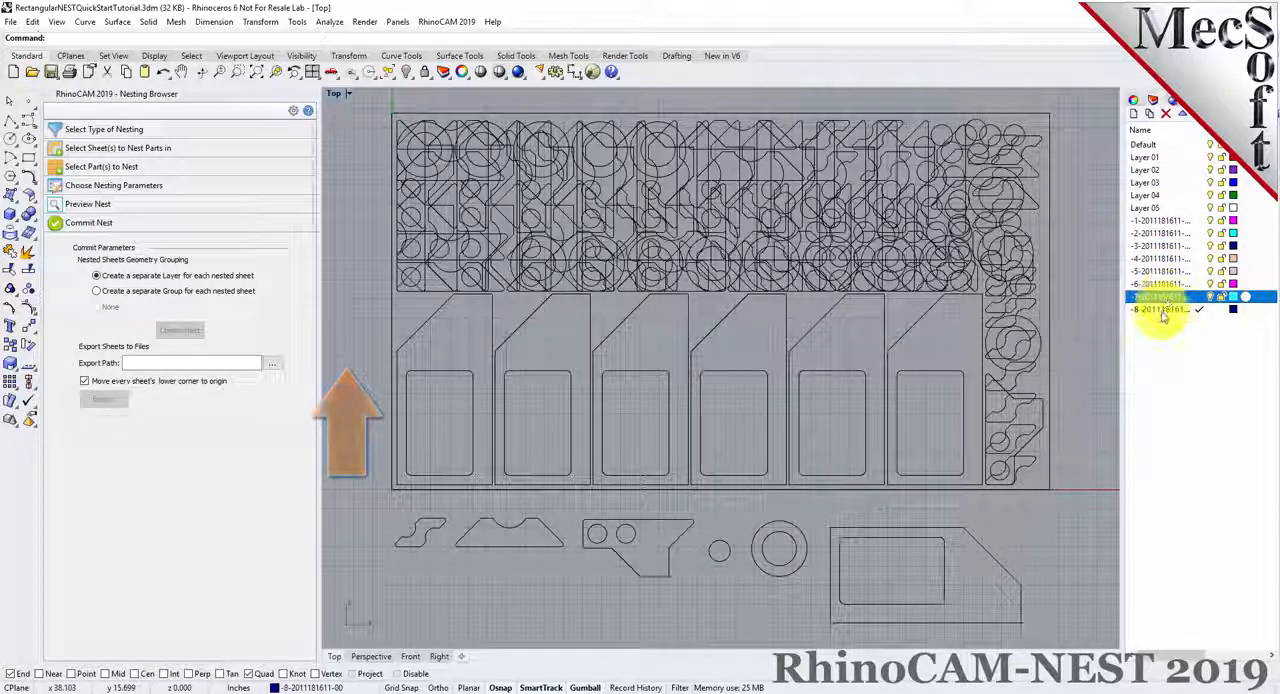
left_click(1163, 312)
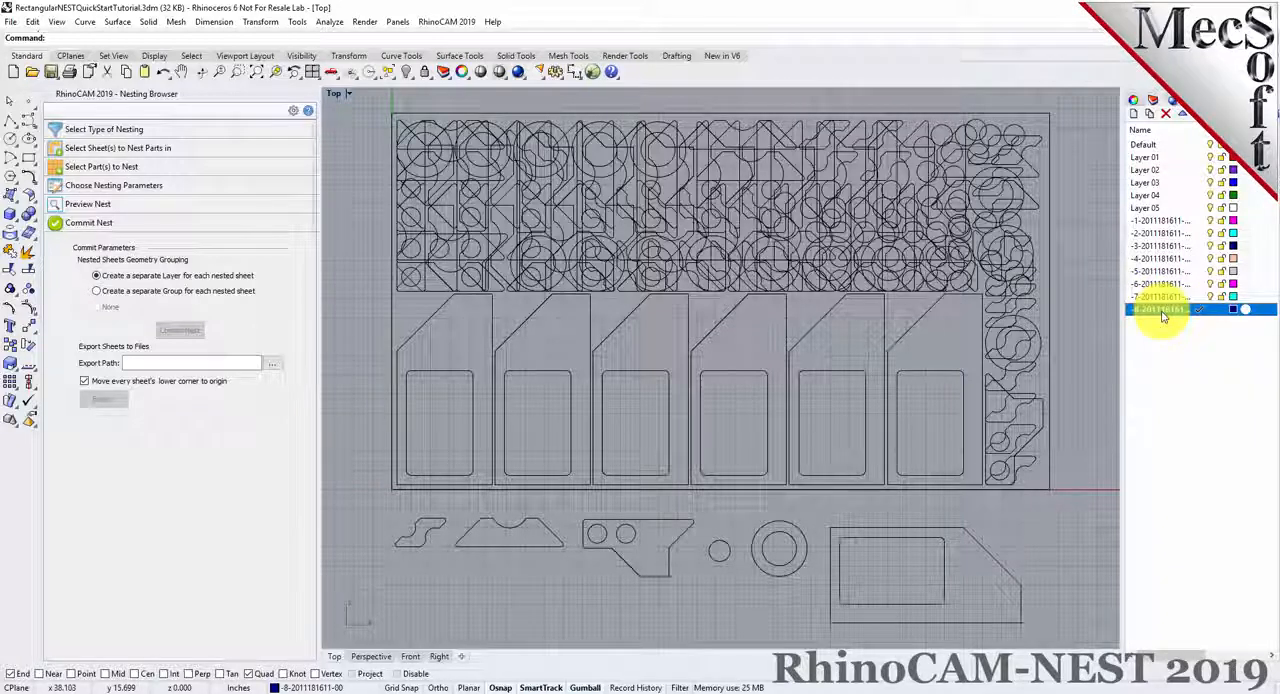